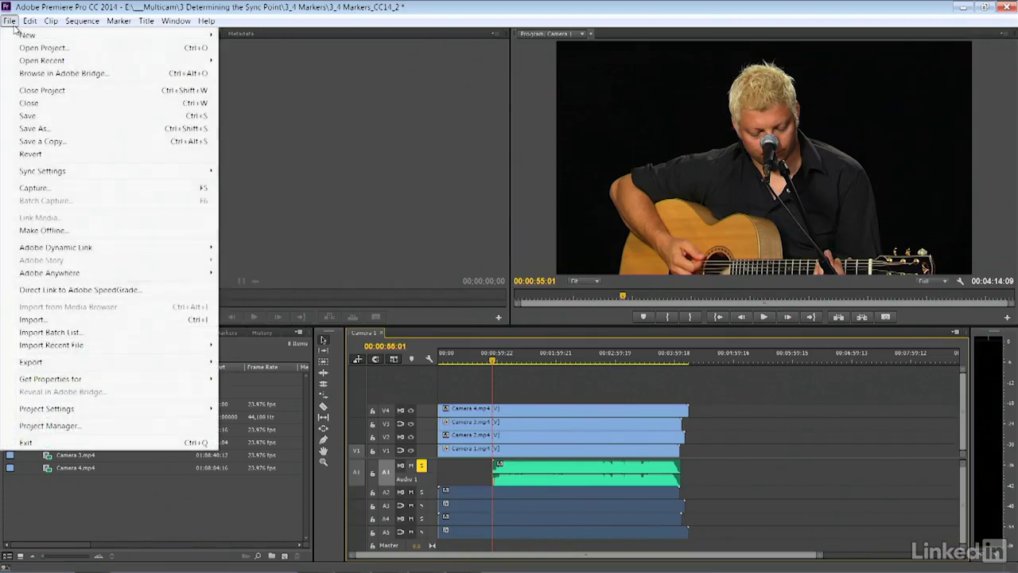
# Start a new project and set its location to the 4 Plural Eyes Multi Angle folder inside __Multicam.
pyautogui.moveTo(31, 35)
pyautogui.click(272, 38)
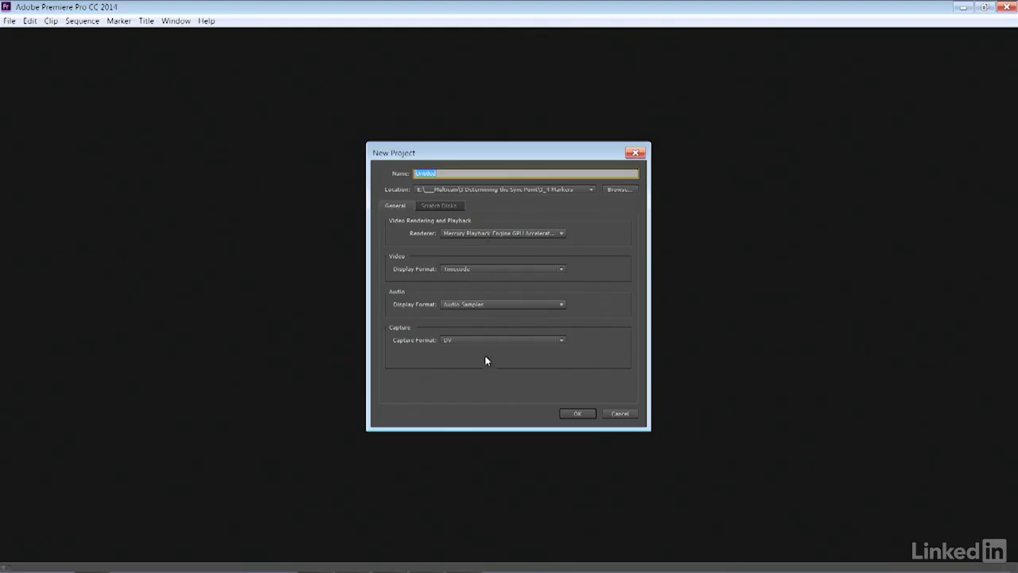
pyautogui.click(628, 190)
pyautogui.click(497, 189)
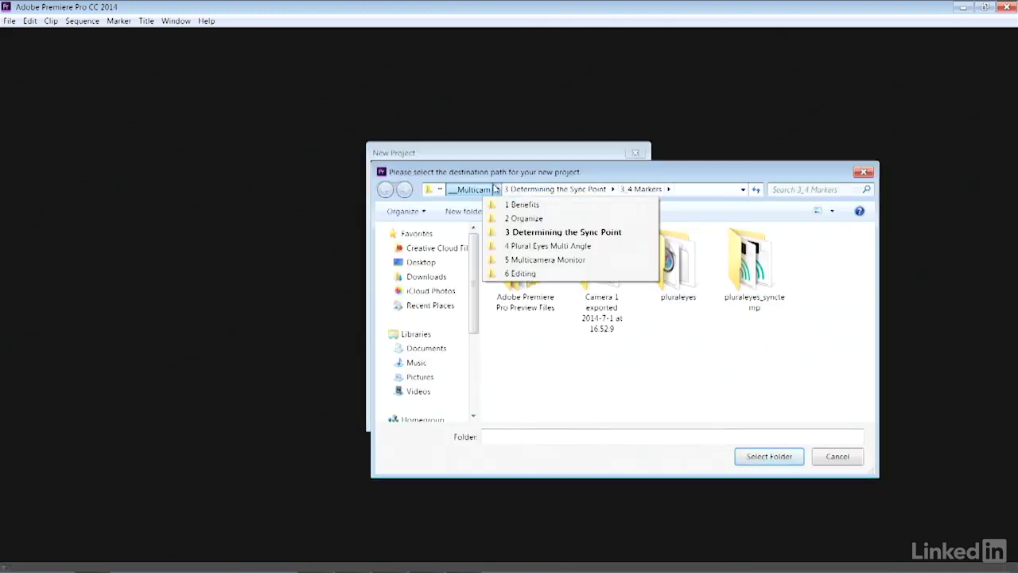
pyautogui.click(471, 191)
pyautogui.doubleClick(525, 291)
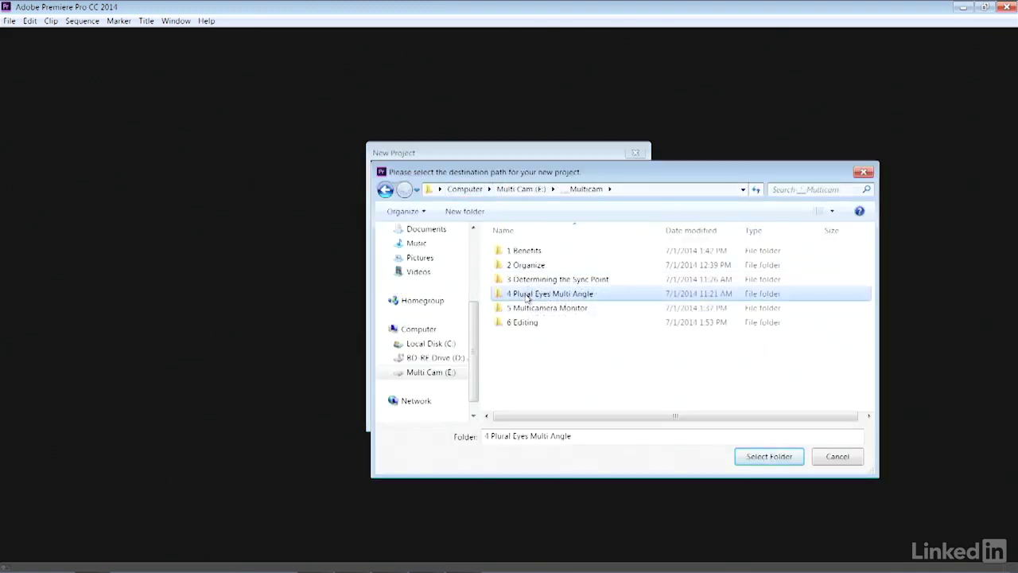
pyautogui.click(769, 456)
# Name the new project WineShop and create it with the default settings.
pyautogui.click(425, 173)
pyautogui.write('WineShop')
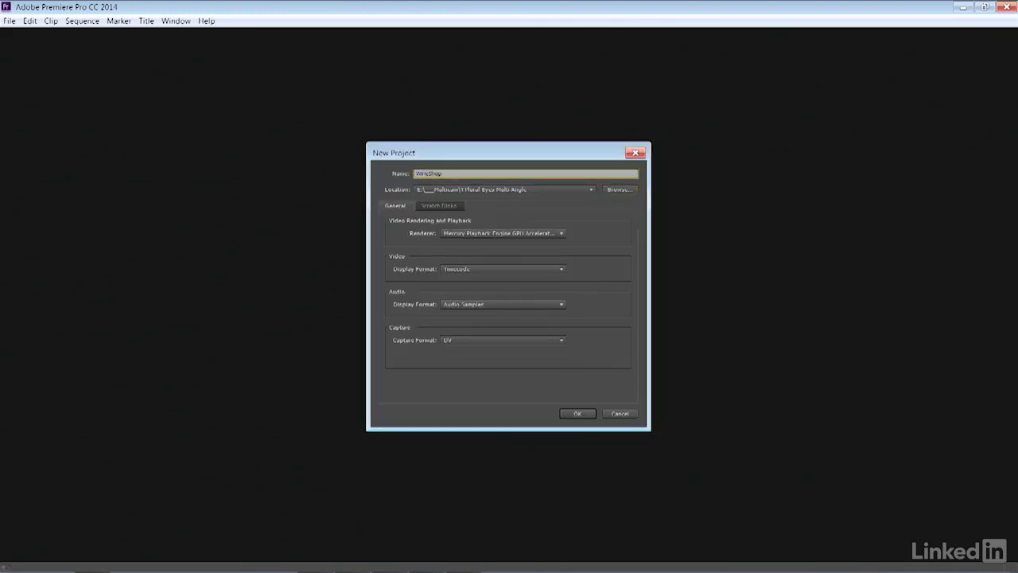
pyautogui.press('Return')
pyautogui.click(559, 302)
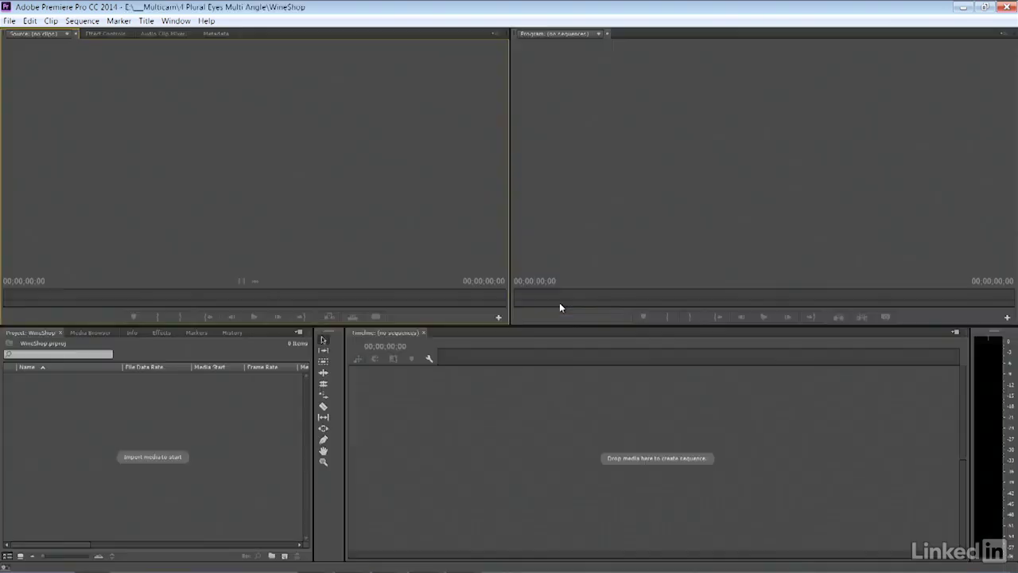
# Switch to PluralEyes and export the timeline as Final Cut Pro XML for Premiere, including a sequence with audio content replaced in video clips.
pyautogui.click(377, 552)
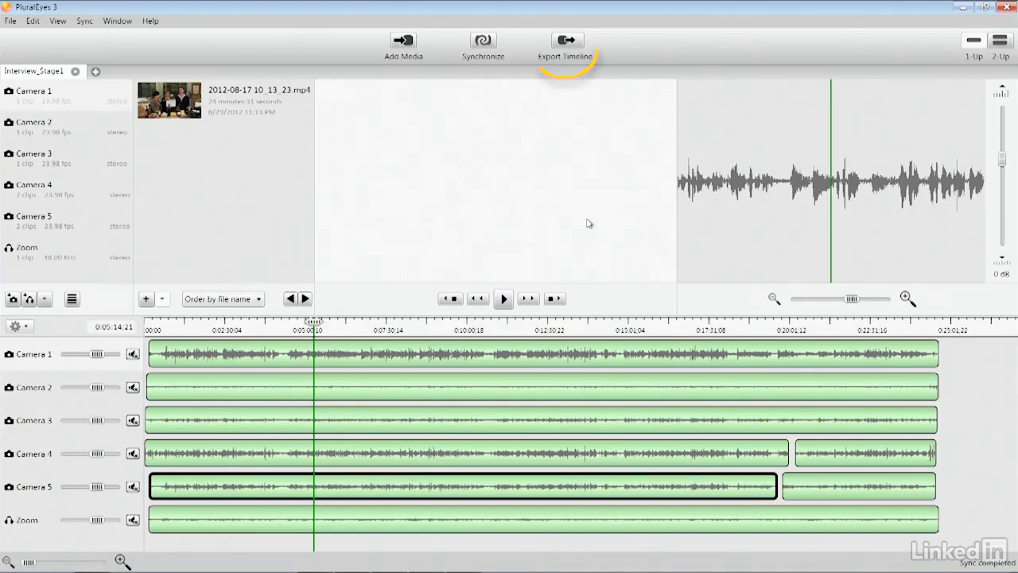
pyautogui.click(566, 41)
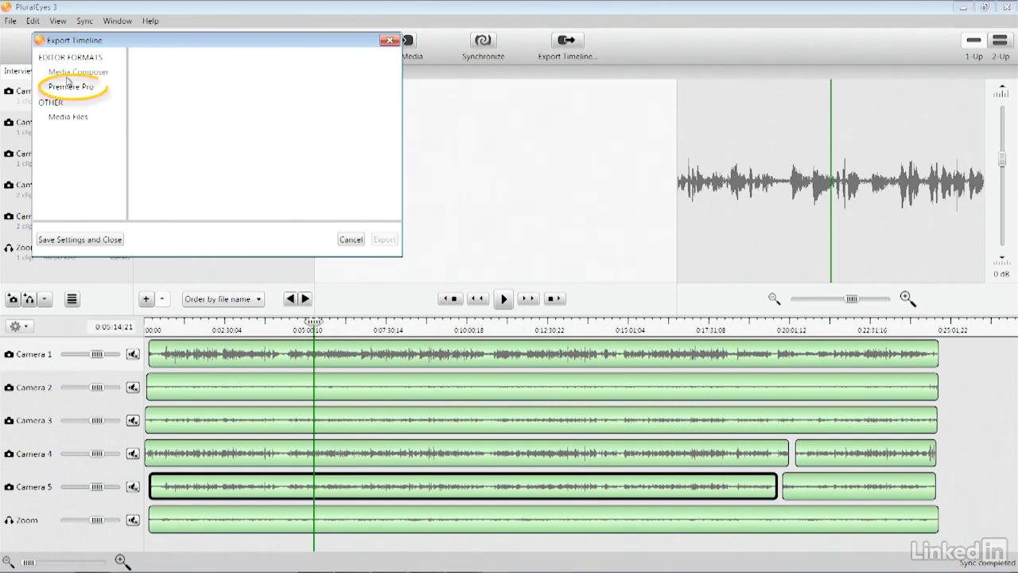
pyautogui.click(78, 88)
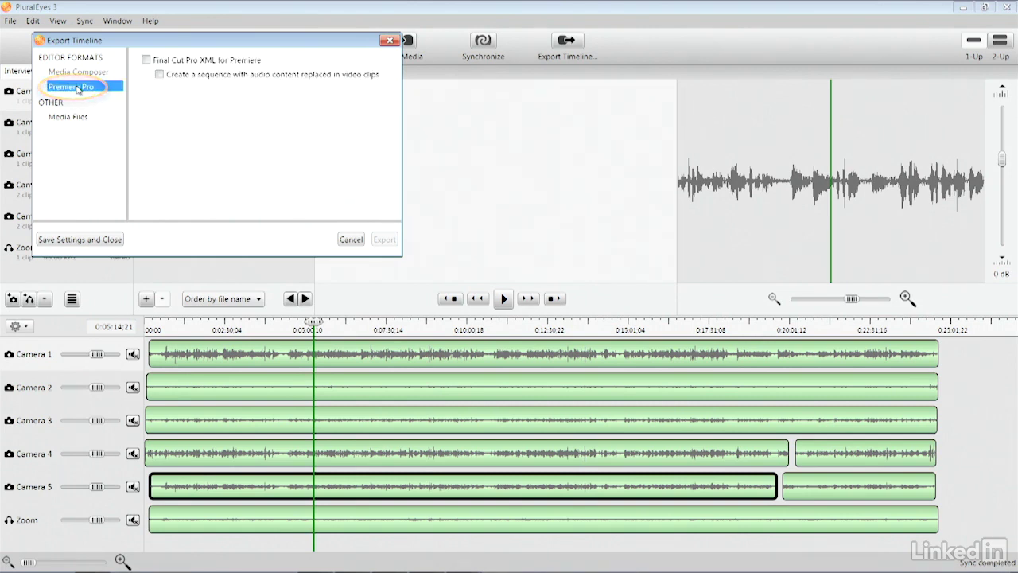
pyautogui.click(148, 60)
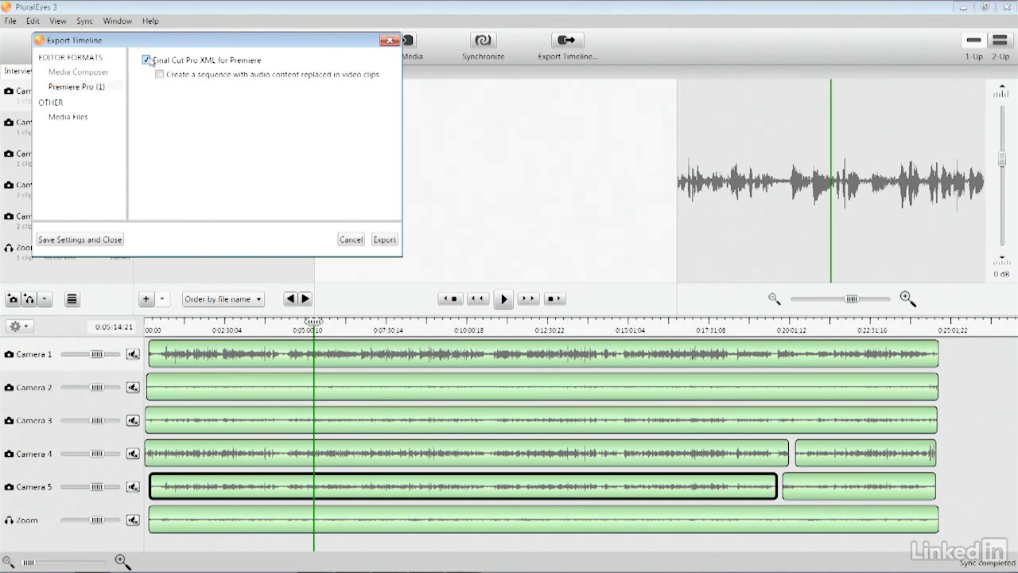
pyautogui.click(160, 74)
pyautogui.click(385, 240)
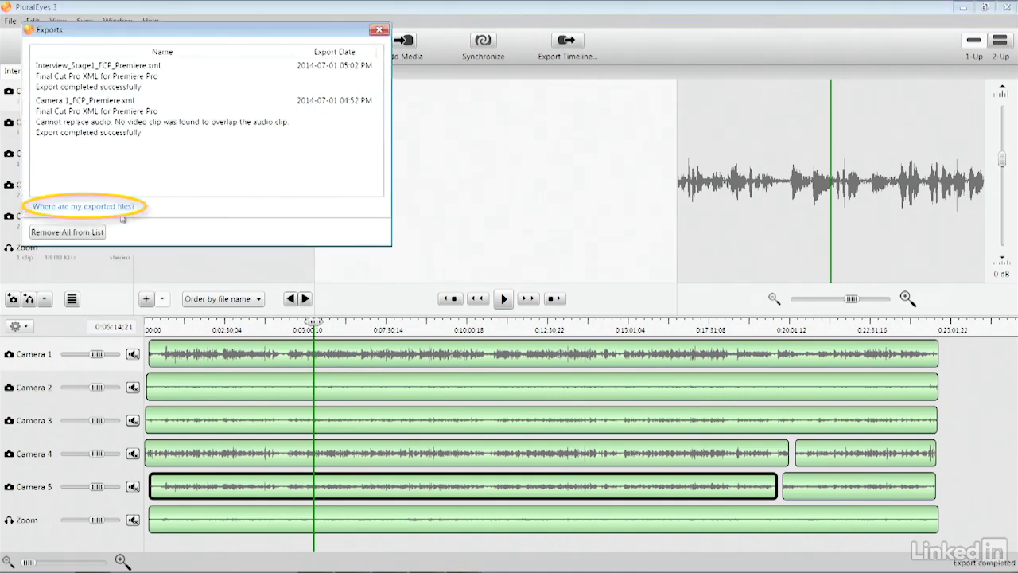
# Locate the exported Interview_Stage1_FCP_Premiere file in Windows Explorer and import it into the WineShop project in Premiere Pro.
pyautogui.click(118, 206)
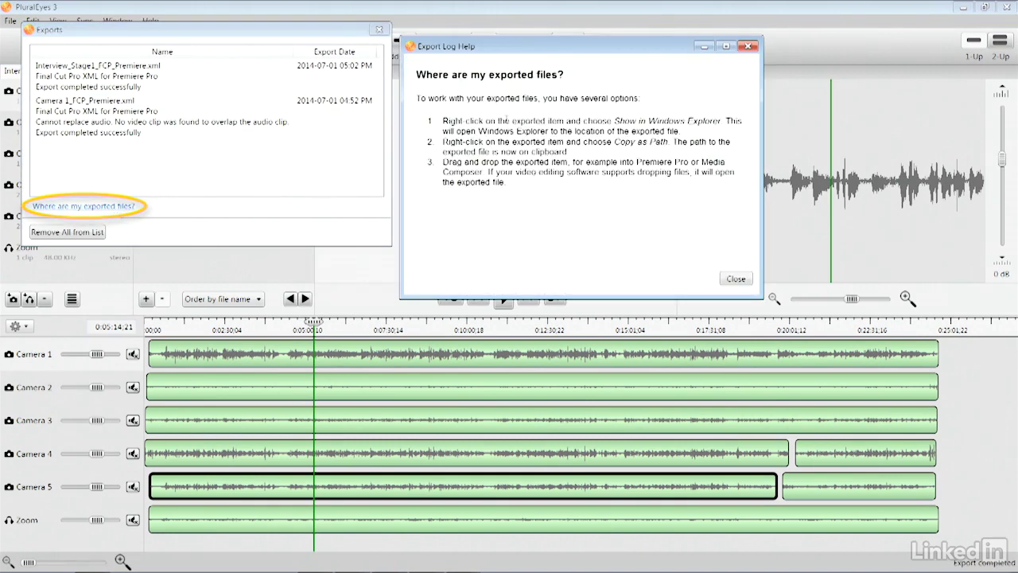
pyautogui.press('Escape')
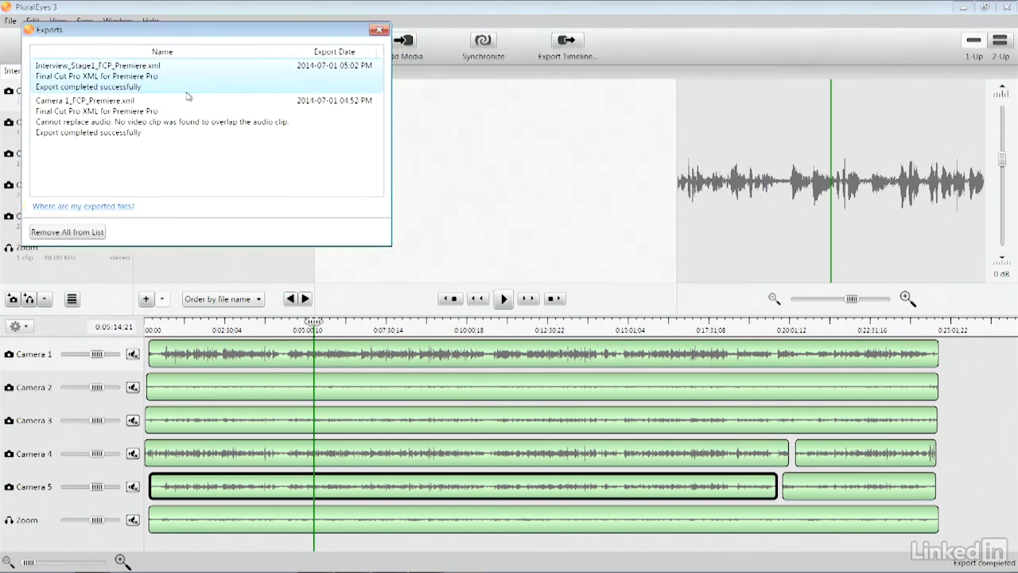
pyautogui.rightClick(138, 75)
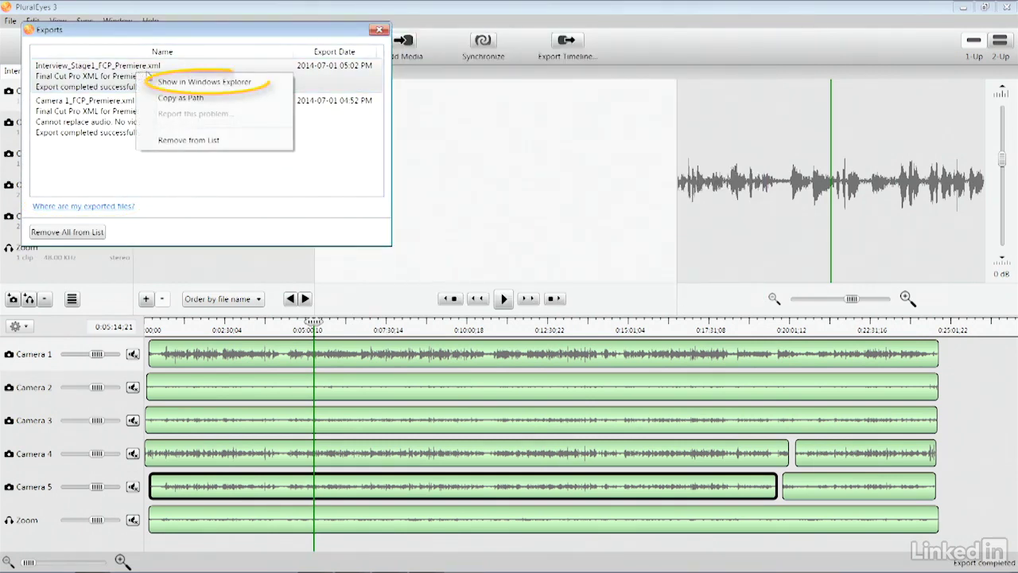
pyautogui.click(163, 82)
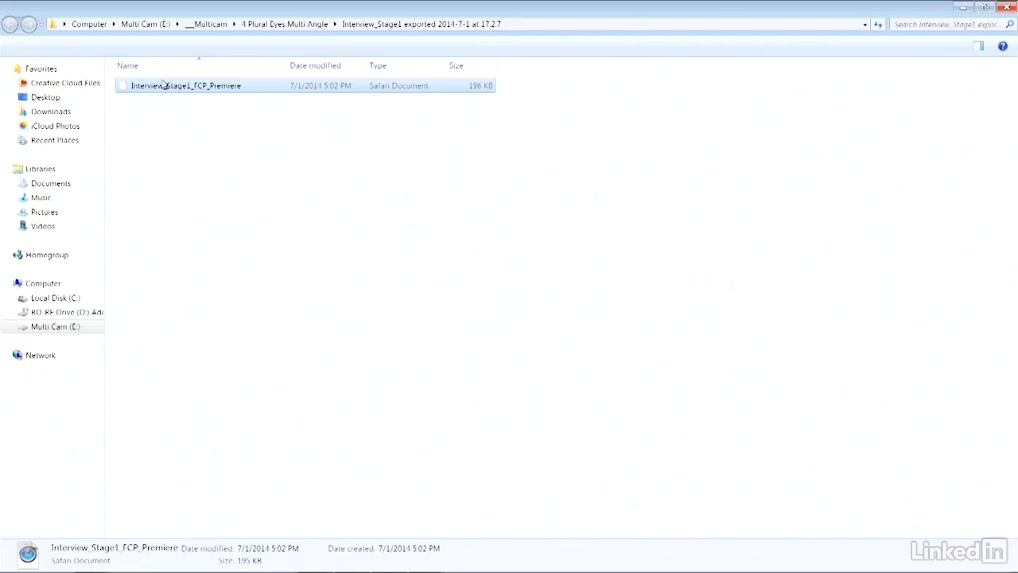
pyautogui.moveTo(316, 256); pyautogui.dragTo(171, 469)
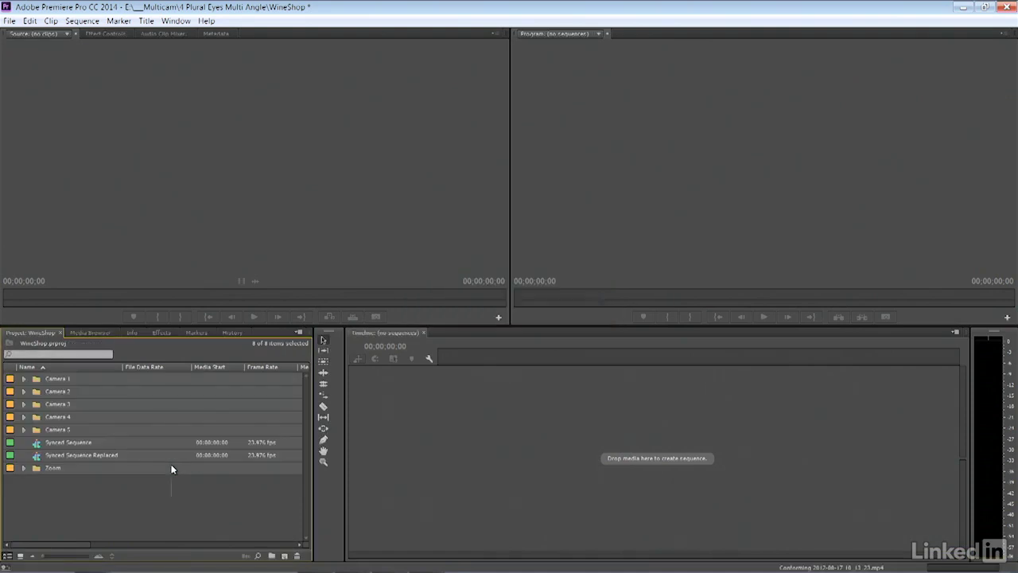
# Check the contents of the Camera 5 bin and open Synced Sequence in the timeline.
pyautogui.click(24, 429)
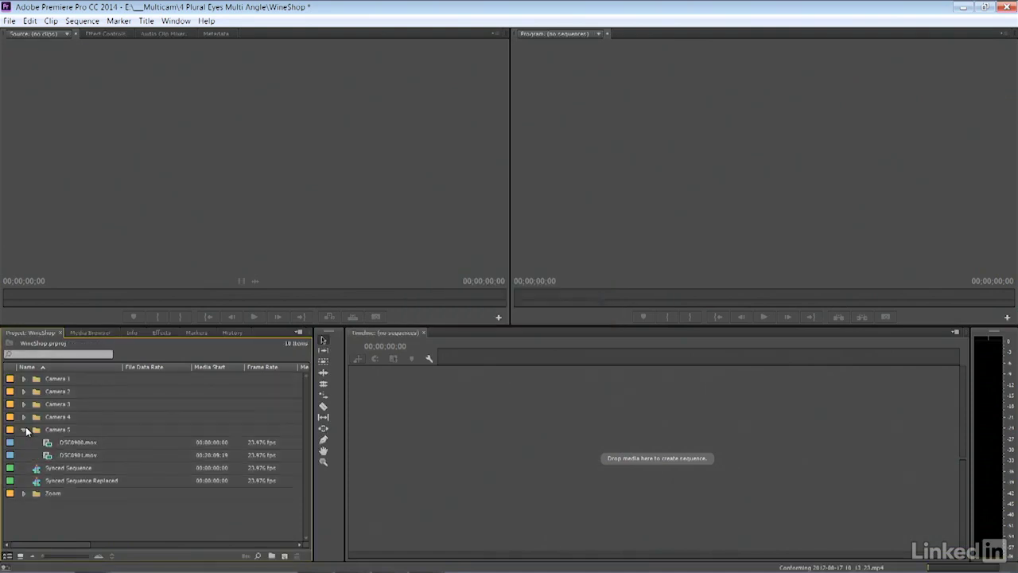
pyautogui.click(23, 430)
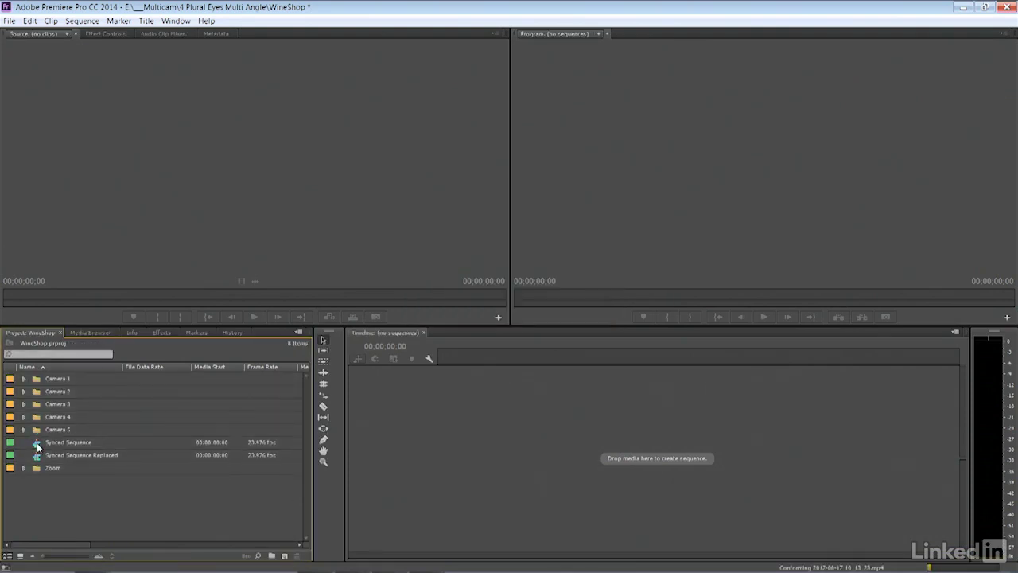
pyautogui.doubleClick(36, 444)
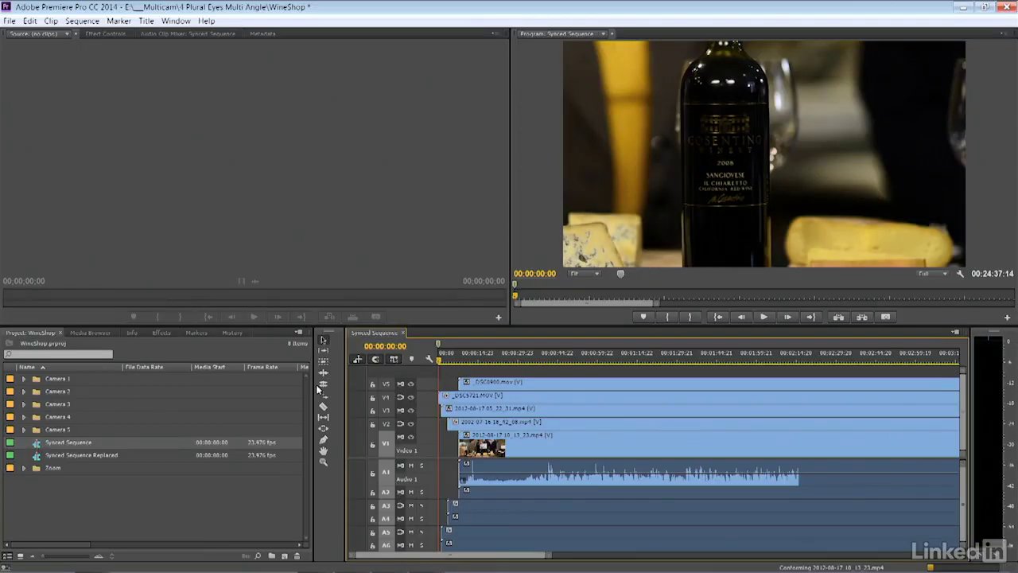
# Move the playhead to the slate clap near 00:00:13:00 and hide the output of video tracks V5 and V4.
pyautogui.moveTo(500, 359); pyautogui.dragTo(473, 361)
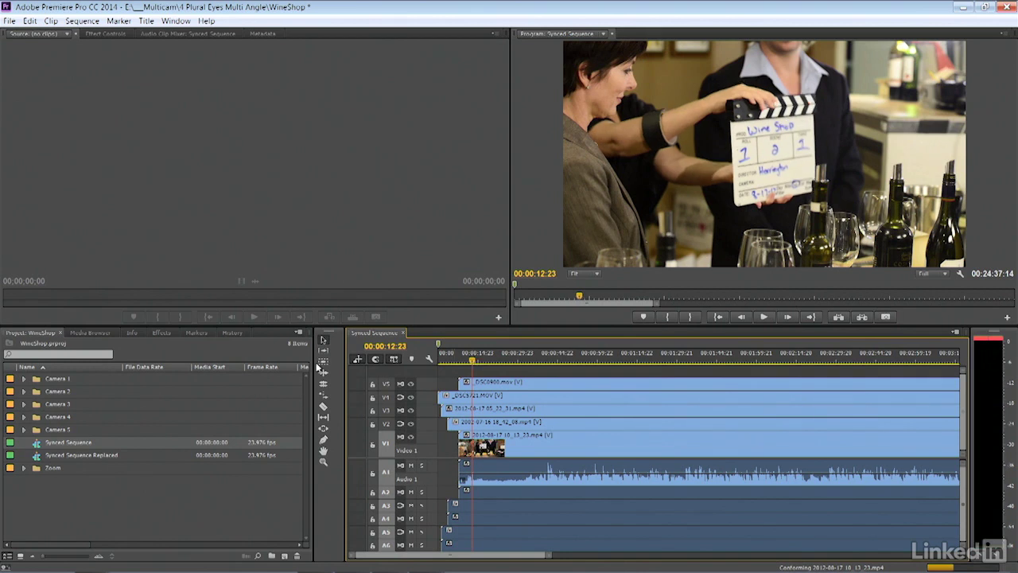
pyautogui.click(410, 384)
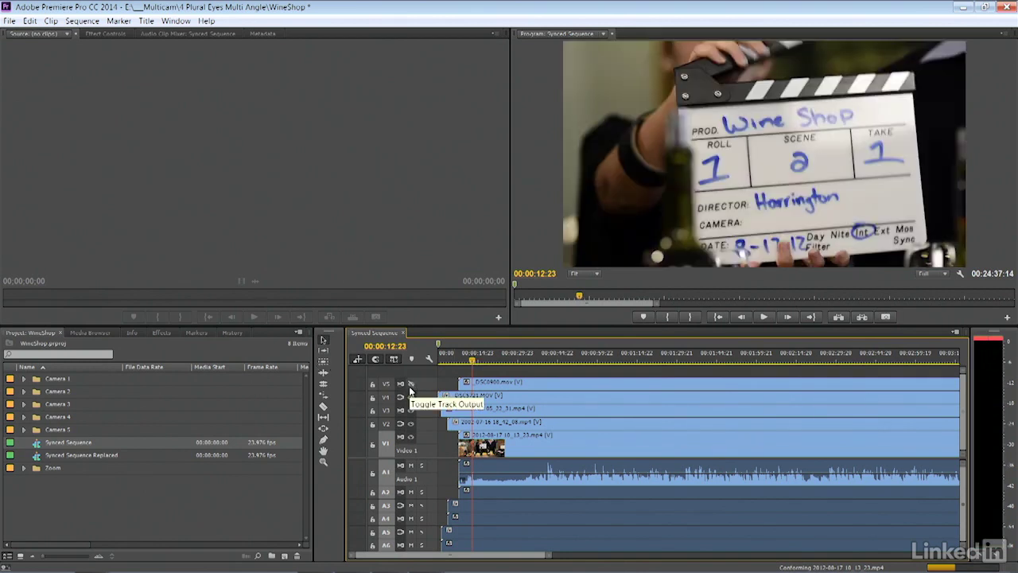
pyautogui.press('Right')
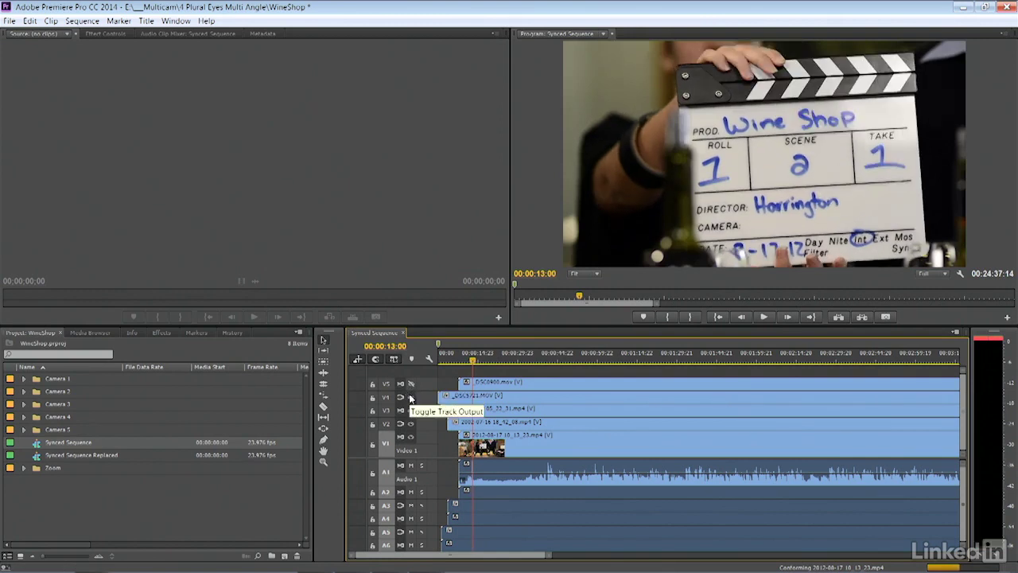
pyautogui.click(410, 398)
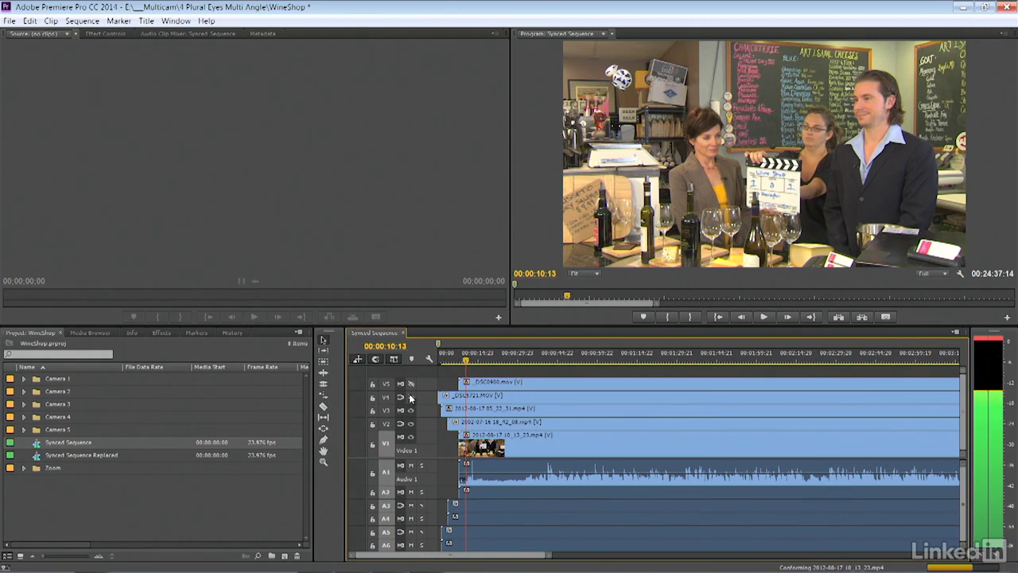
# Play back and forth around the slate clap and park the playhead on the audio spike at 00:00:12:23.
pyautogui.press('l')
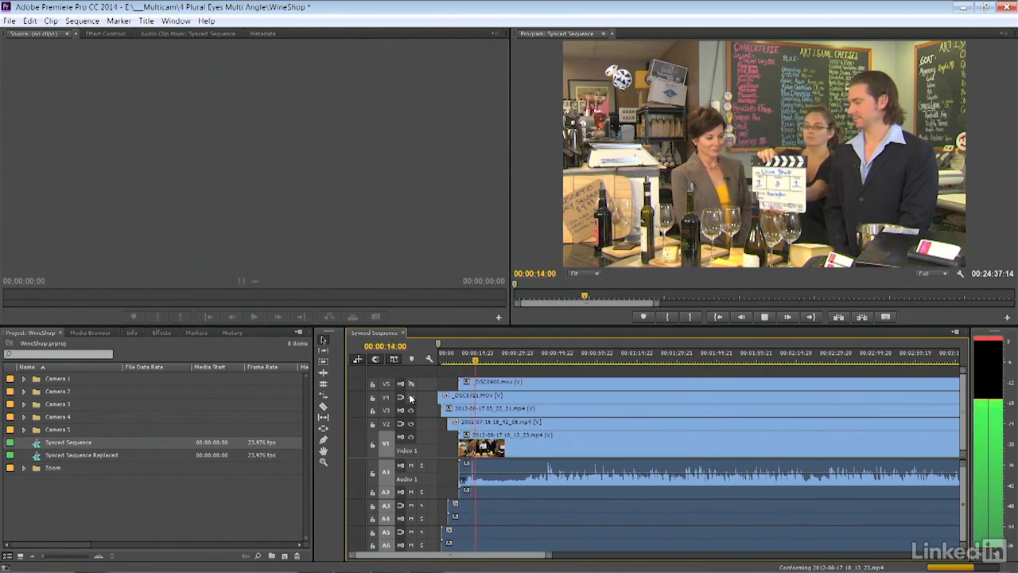
pyautogui.press('k')
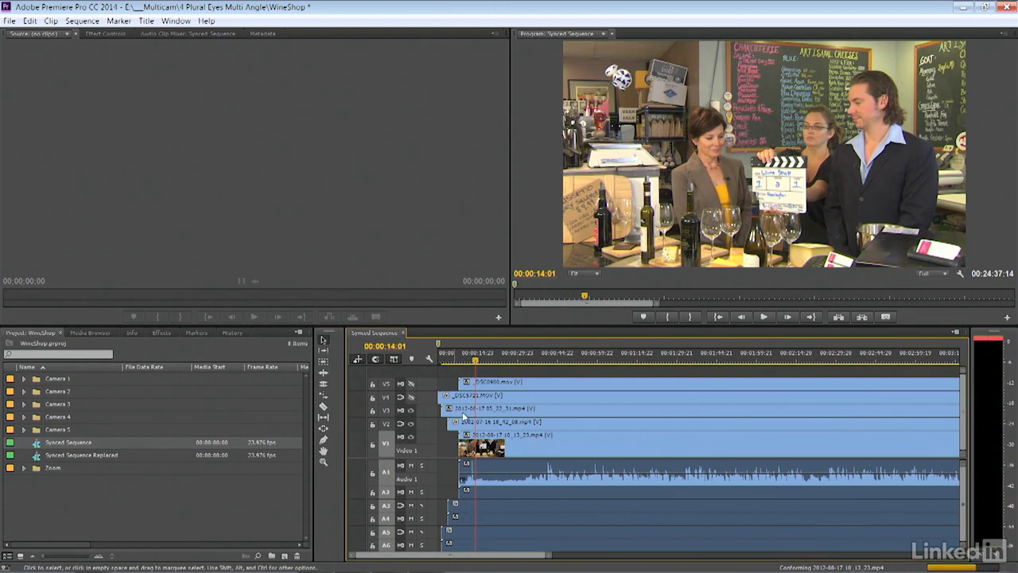
pyautogui.press('j')
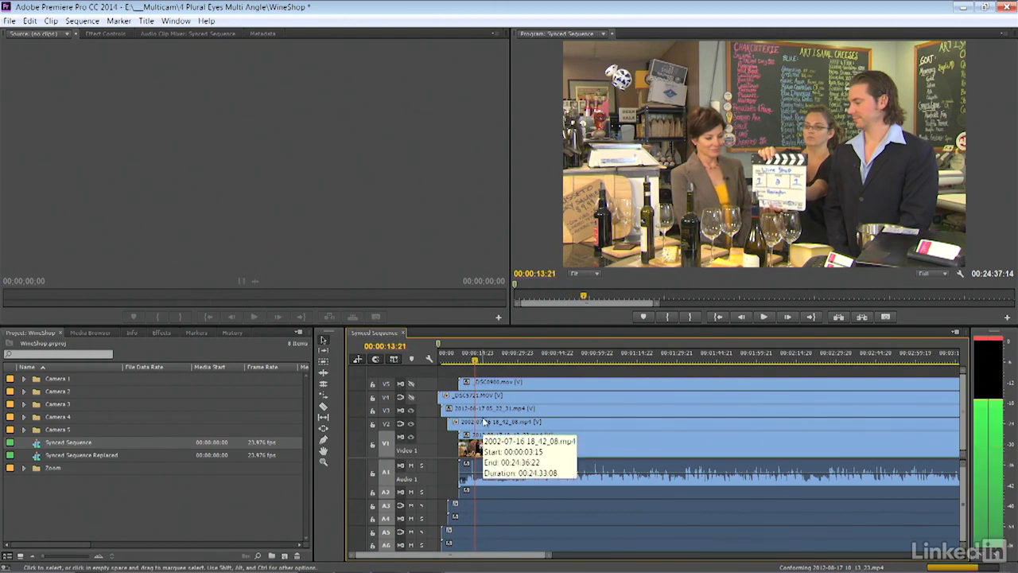
pyautogui.click(480, 400)
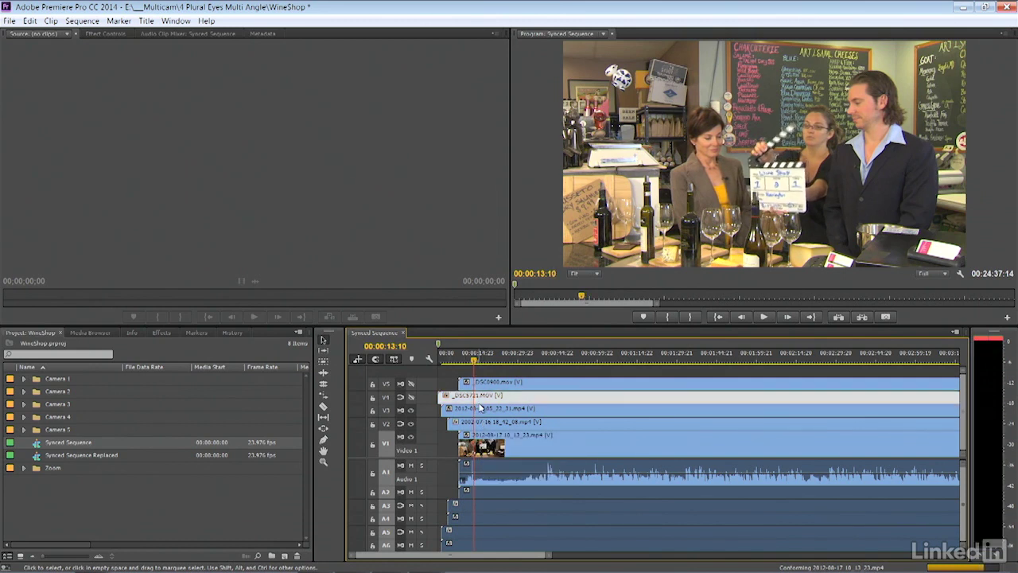
pyautogui.press('=')
pyautogui.press('=')
pyautogui.press('=')
pyautogui.press('=')
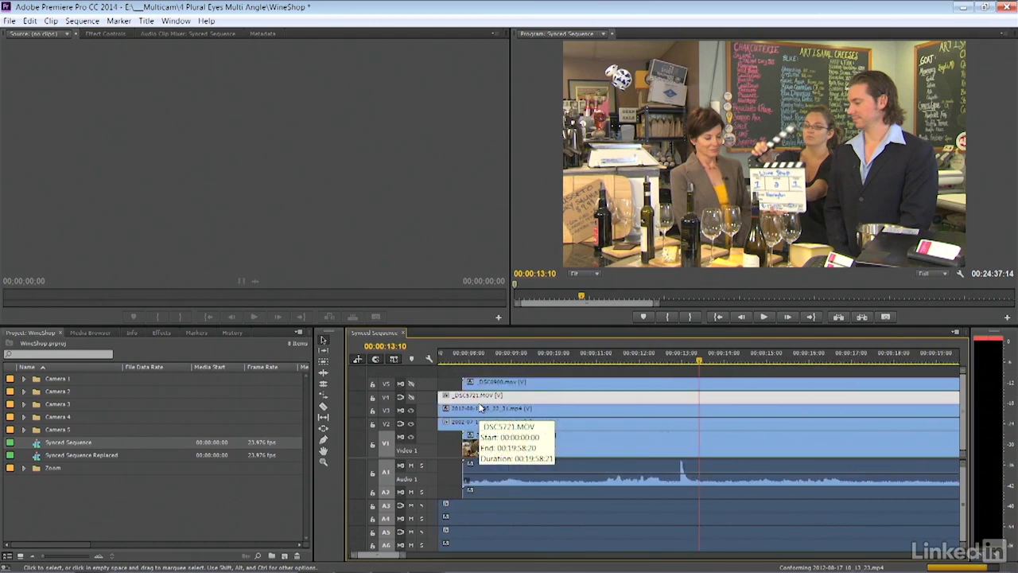
pyautogui.press('j')
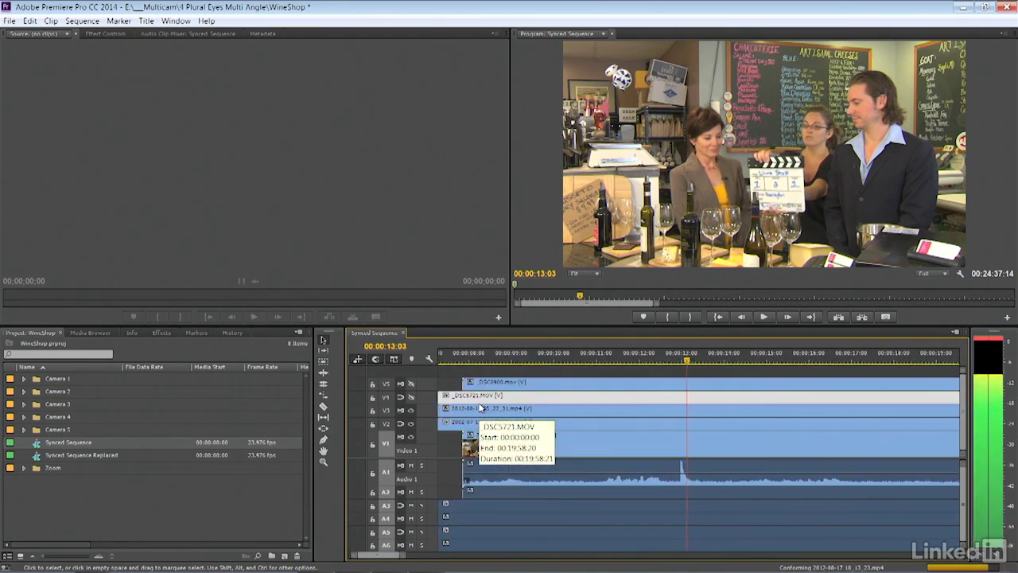
pyautogui.press('Left')
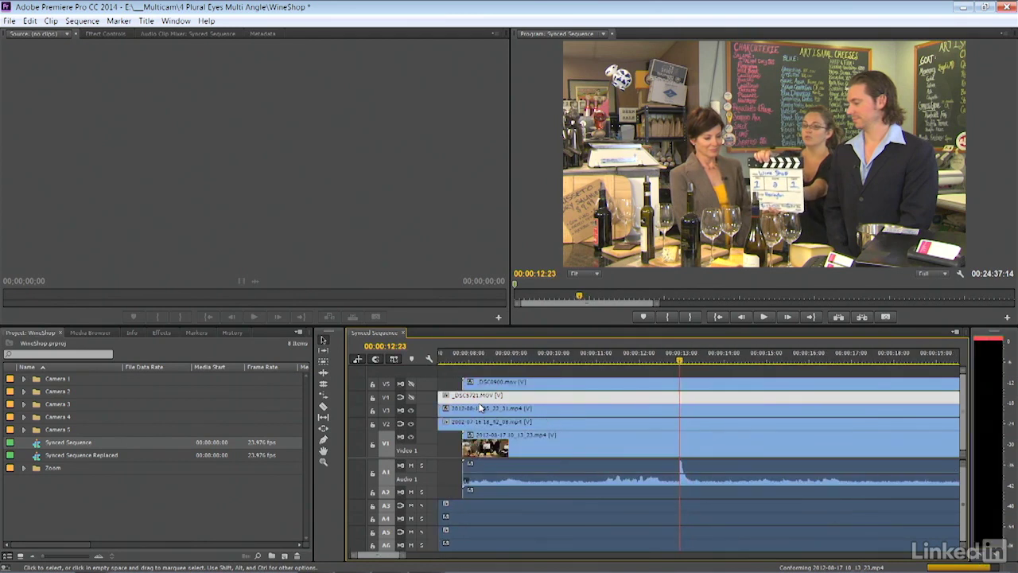
# Turn the V5 track output back on and select its _DSC0900.mov clip.
pyautogui.click(410, 385)
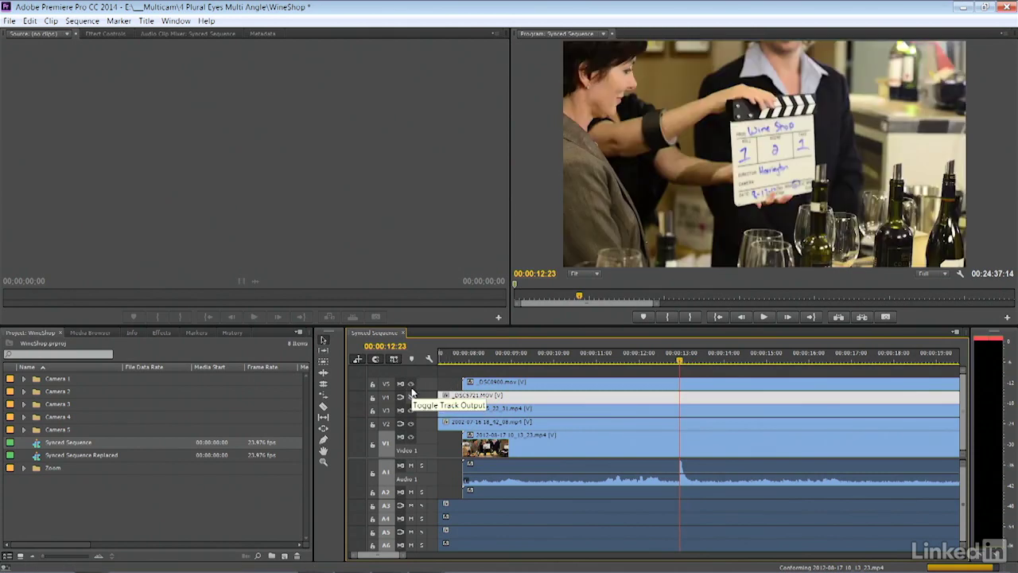
pyautogui.click(610, 385)
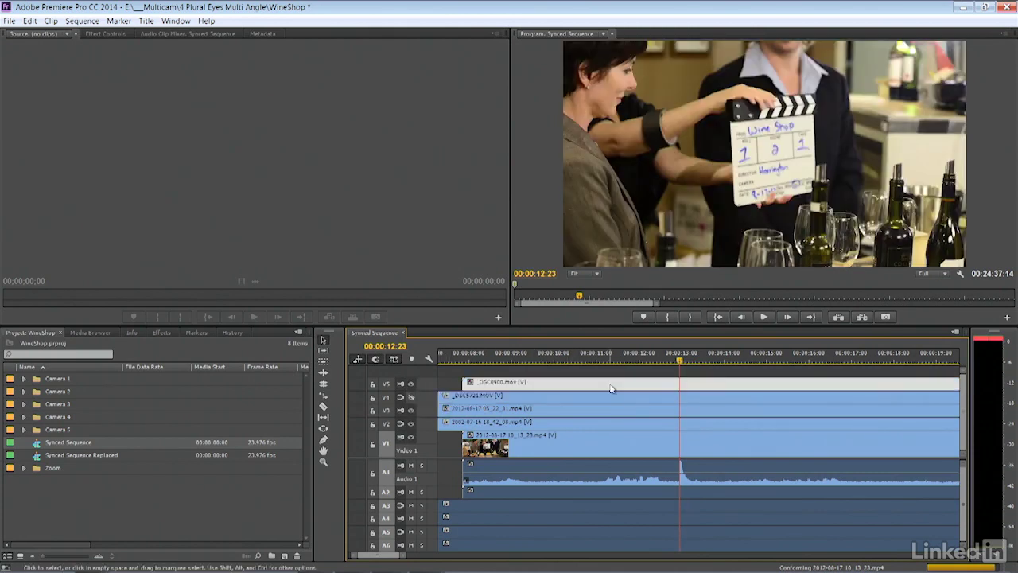
# Step frame by frame around the slate clap to compare the V5 picture with the spike in the Audio 1 waveform.
pyautogui.press('Left')
pyautogui.press('Left')
pyautogui.press('Left')
pyautogui.press('Left')
pyautogui.press('Left')
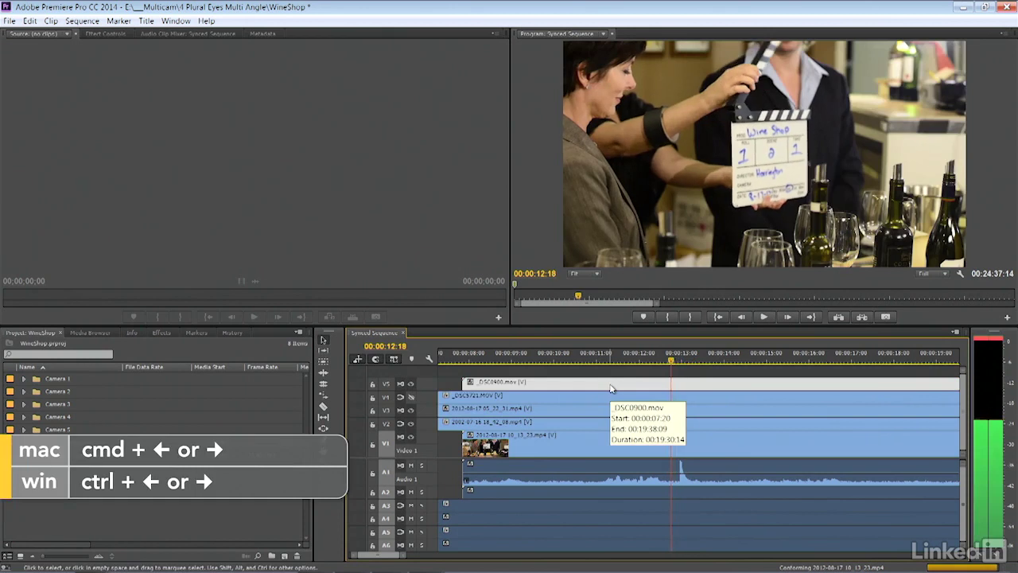
pyautogui.press('Left')
pyautogui.press('Right')
pyautogui.press('Right')
pyautogui.press('Right')
pyautogui.press('Right')
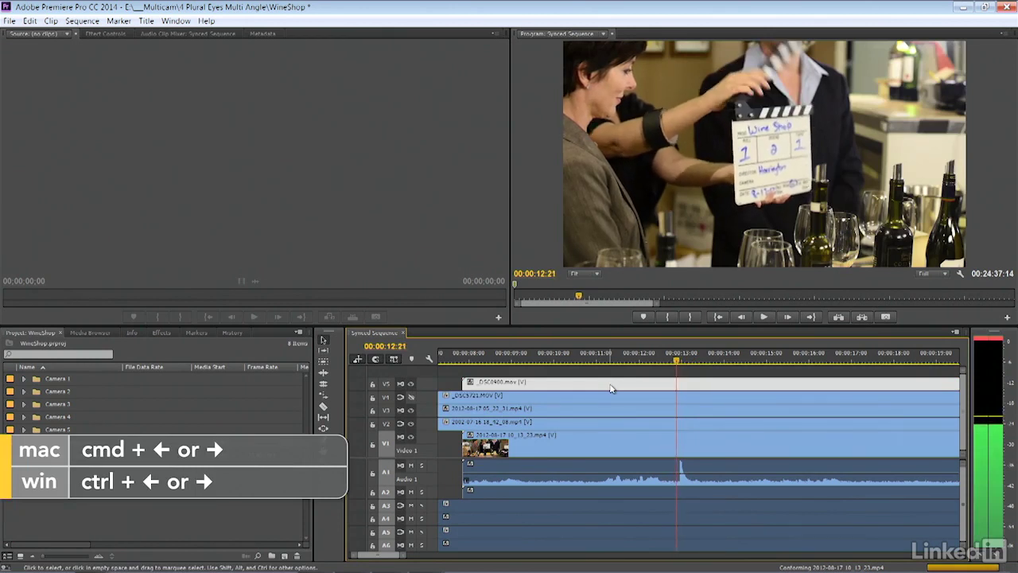
pyautogui.press('Right')
pyautogui.press('Right')
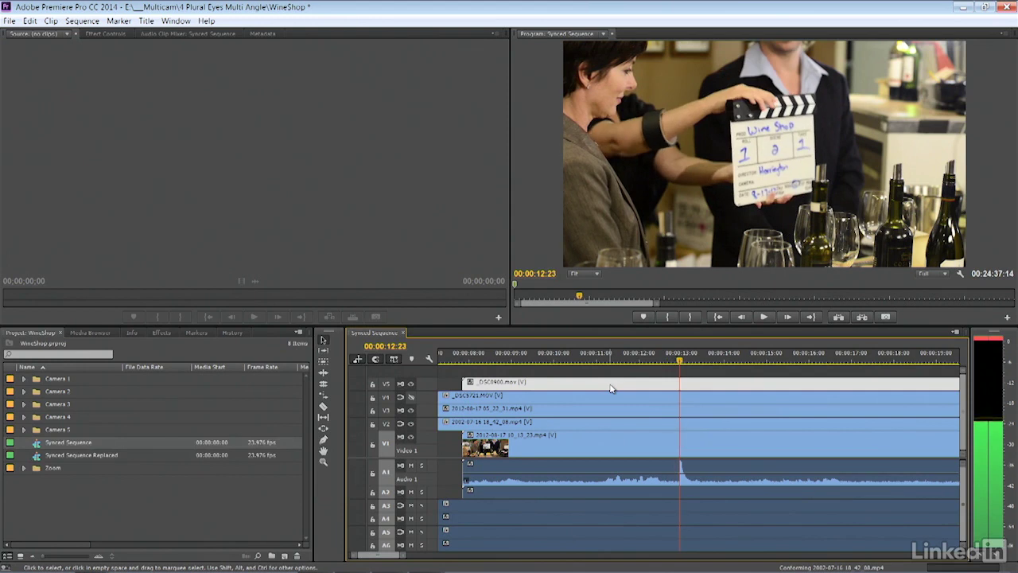
pyautogui.press('Left')
pyautogui.press('Left')
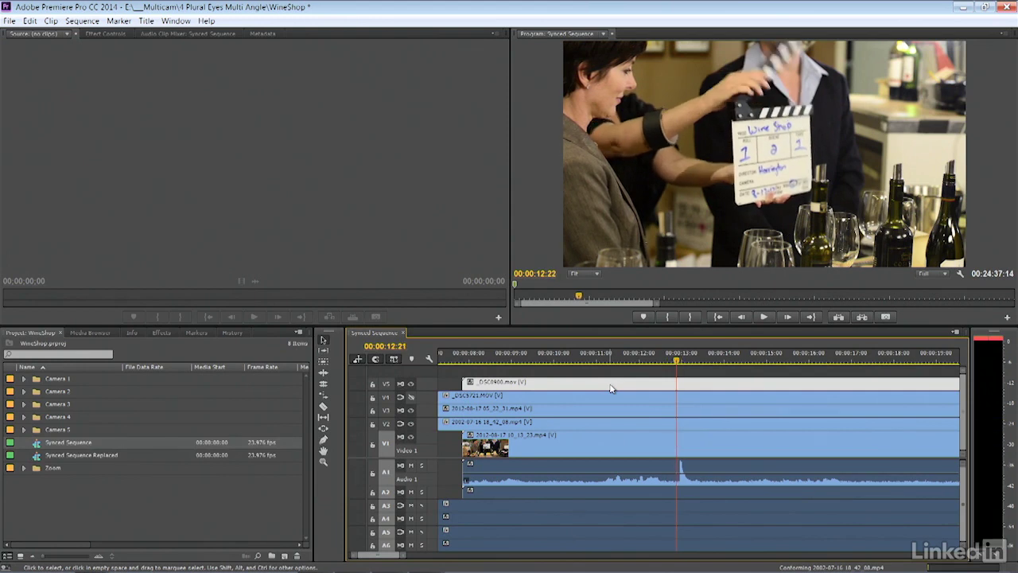
# Hide the V5 track output, turn the V4 output back on, and select its _DSC5721.MOV clip.
pyautogui.press('Right')
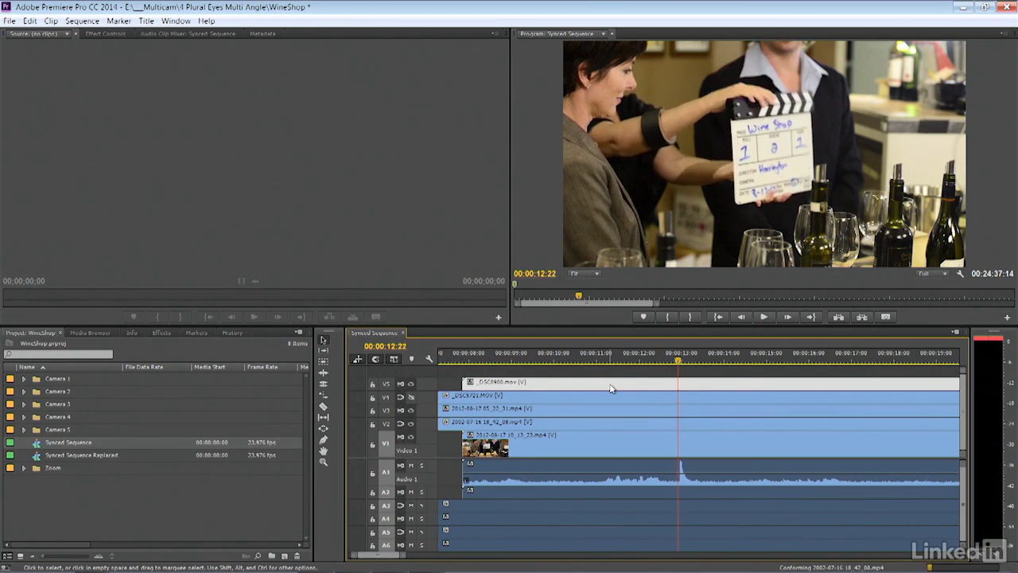
pyautogui.click(412, 386)
pyautogui.click(412, 397)
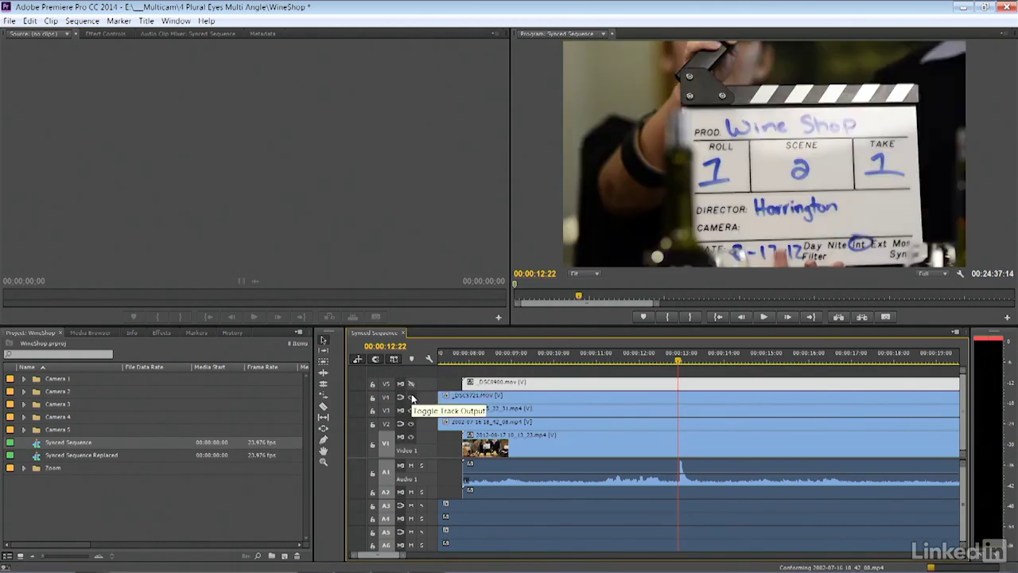
pyautogui.click(671, 403)
# Step frame by frame back and forth around the slate clap to compare the V4 picture with the spike in the Audio 1 waveform.
pyautogui.press('Left')
pyautogui.press('Left')
pyautogui.press('Left')
pyautogui.press('Left')
pyautogui.press('Left')
pyautogui.press('Left')
pyautogui.press('Left')
pyautogui.press('Left')
pyautogui.press('Left')
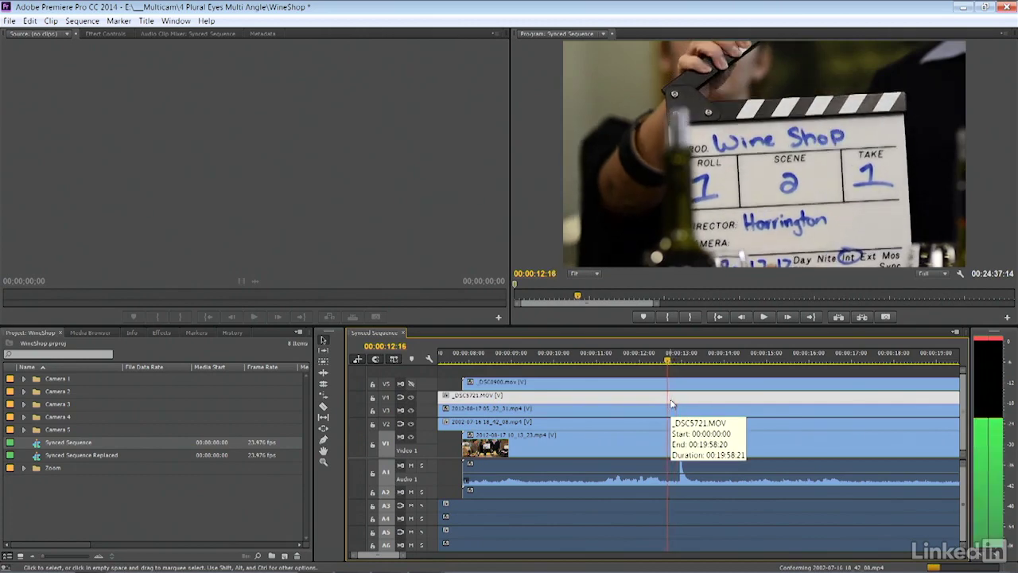
pyautogui.press('Right')
pyautogui.press('Right')
pyautogui.press('Right')
pyautogui.press('Right')
pyautogui.press('Right')
pyautogui.press('Right')
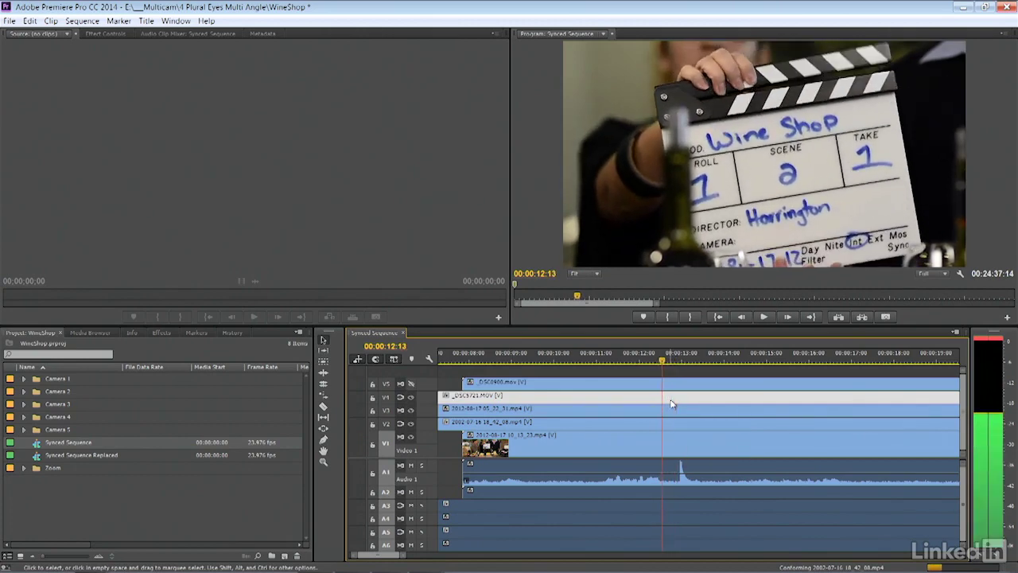
pyautogui.press('Right')
pyautogui.press('Right')
pyautogui.press('Right')
pyautogui.press('Right')
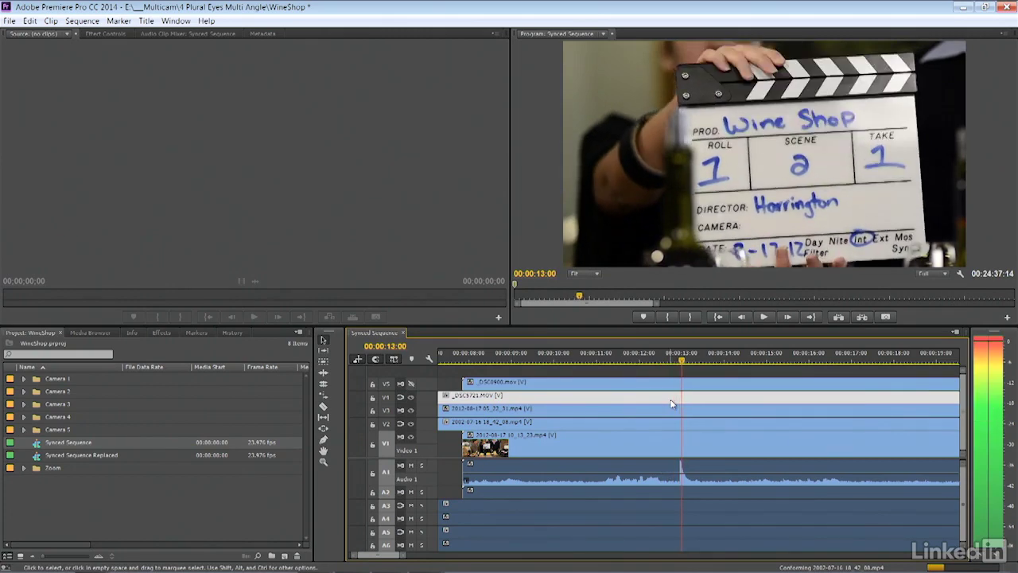
pyautogui.press('Right')
pyautogui.press('Left')
pyautogui.press('Right')
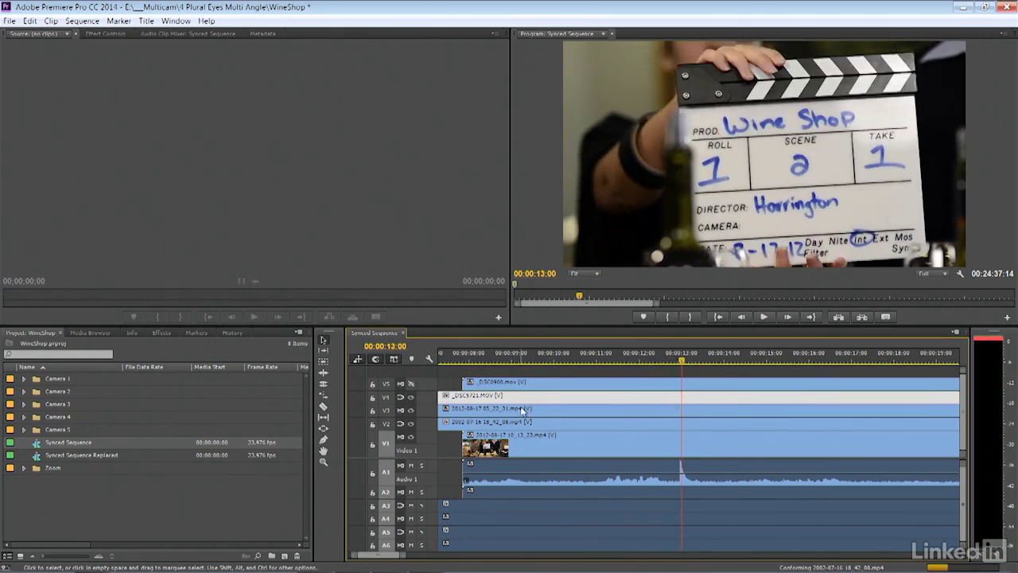
pyautogui.click(410, 396)
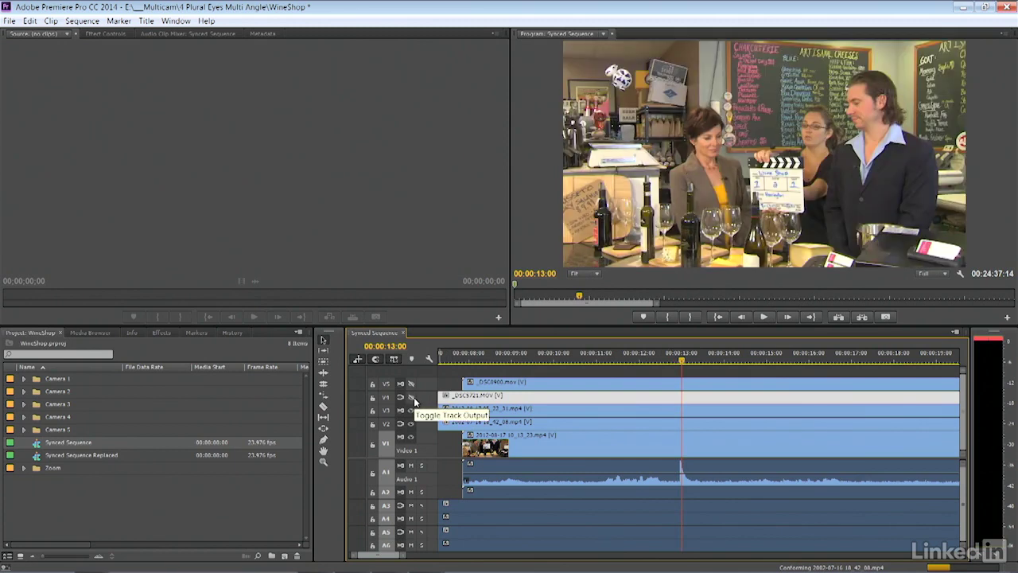
pyautogui.click(638, 422)
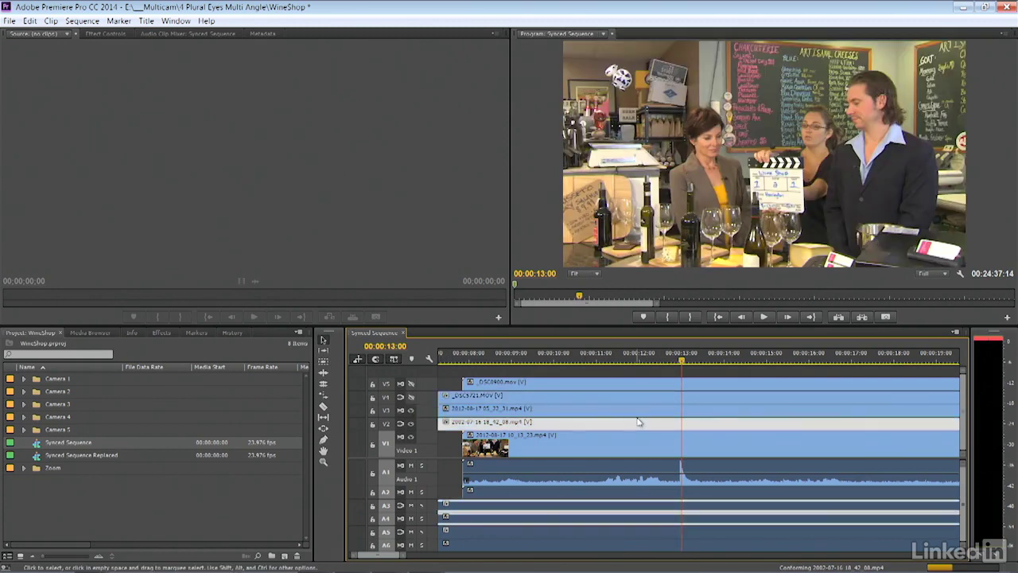
pyautogui.click(636, 410)
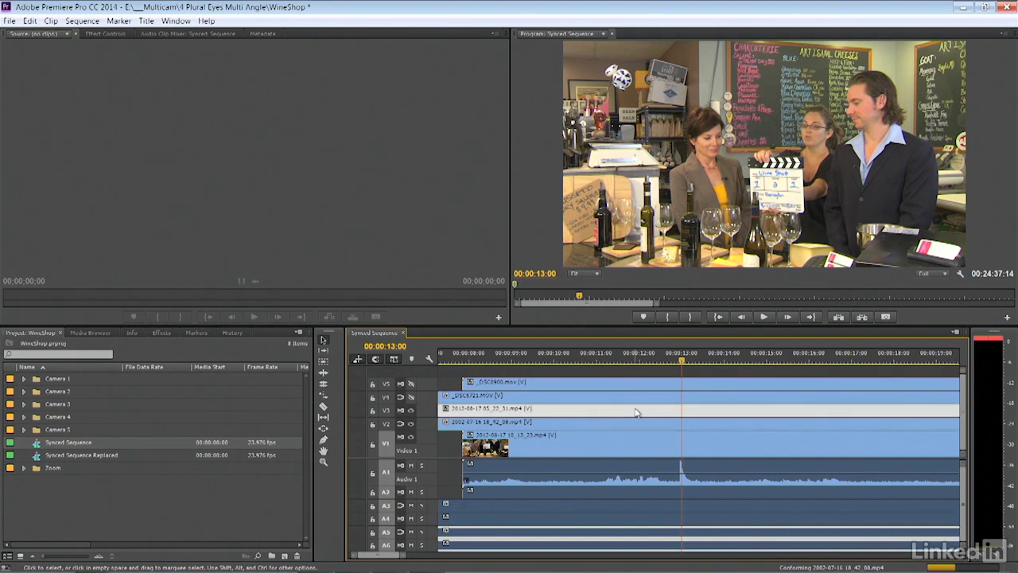
# Slide the selected V3 clip and its linked audio earlier so that it starts at 00:00:01:00.
pyautogui.press('space')
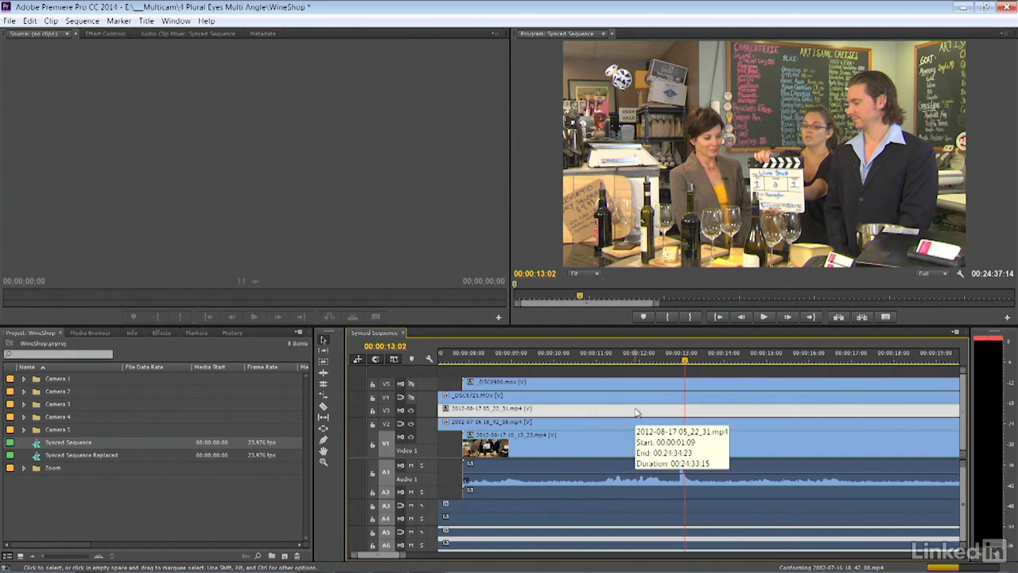
pyautogui.press('Left')
pyautogui.moveTo(636, 412); pyautogui.dragTo(621, 411)
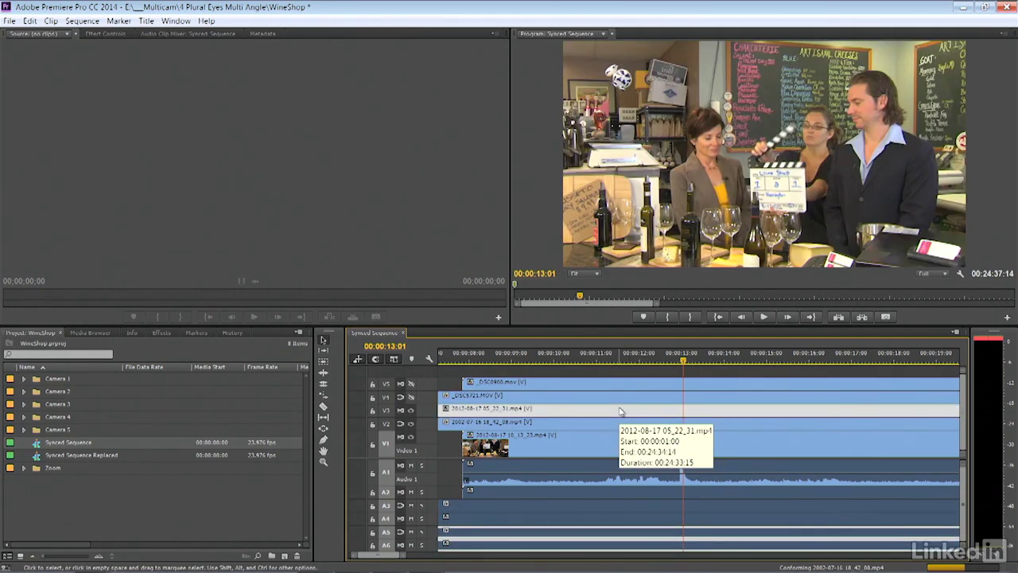
# Play and step through the slate clap from 00:00:12:00 to check the V3 picture against the Audio 1 spike, keeping the track header width.
pyautogui.press('Left')
pyautogui.press('Left')
pyautogui.press('Left')
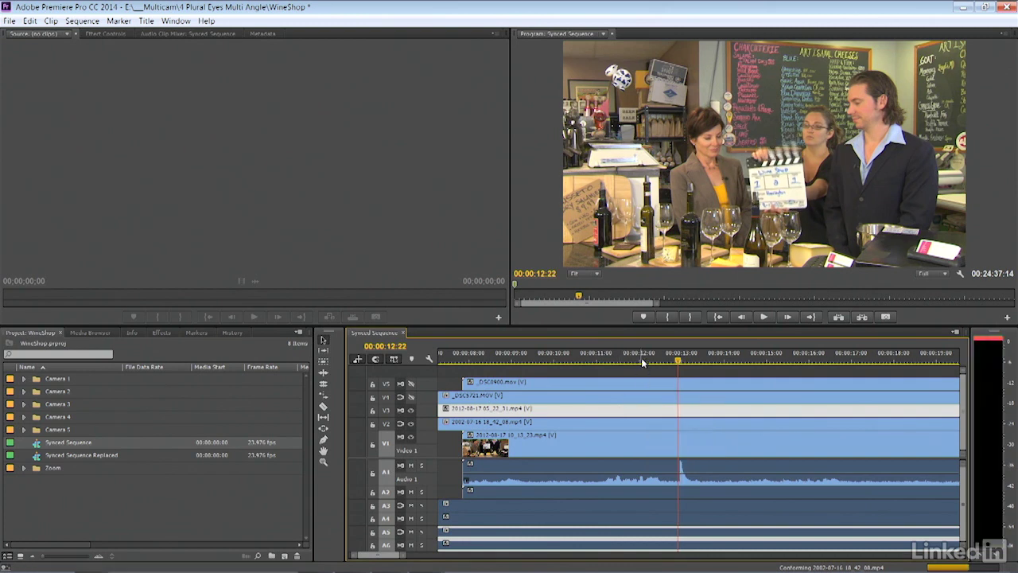
pyautogui.press('space')
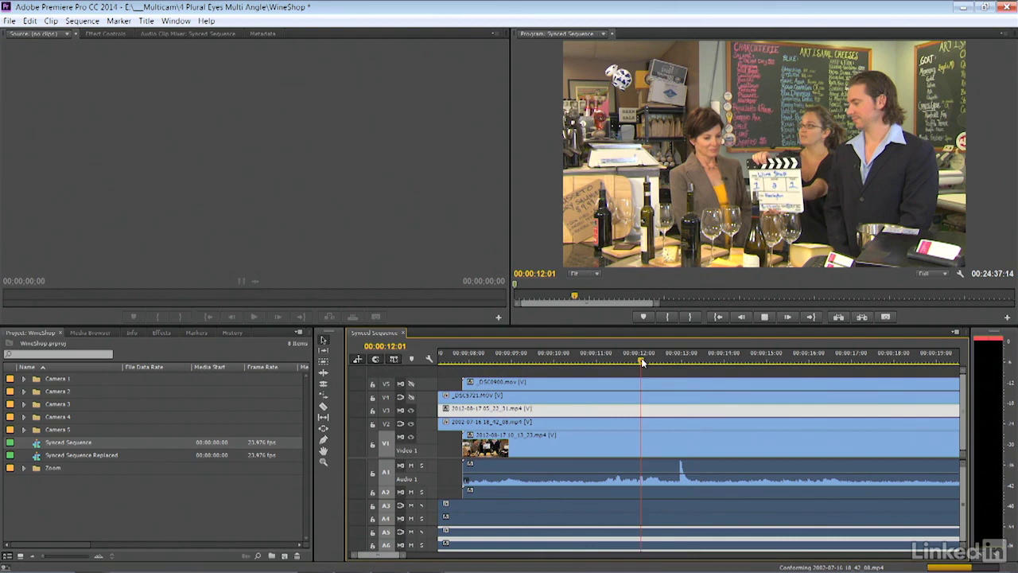
pyautogui.press('space')
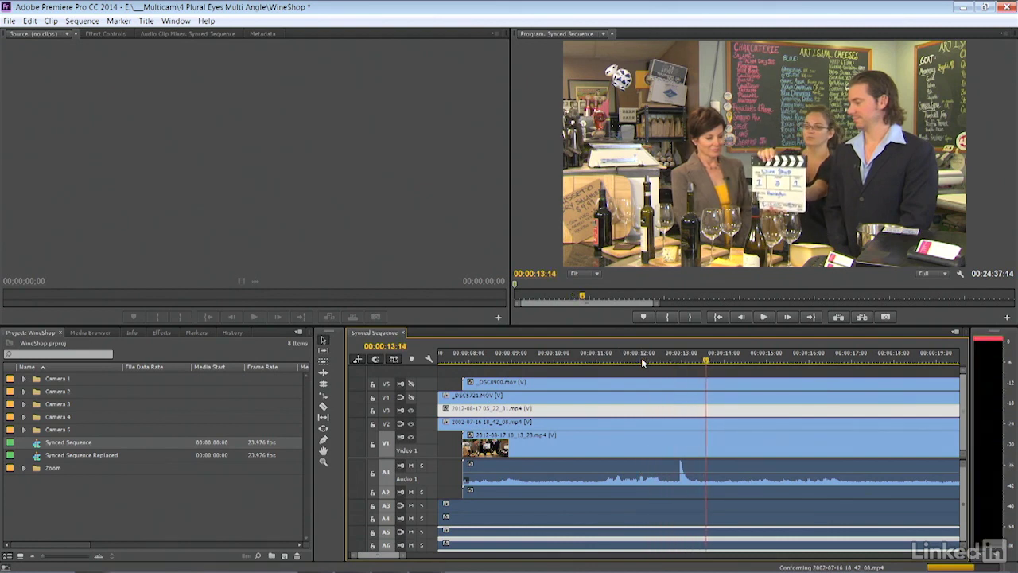
pyautogui.click(681, 357)
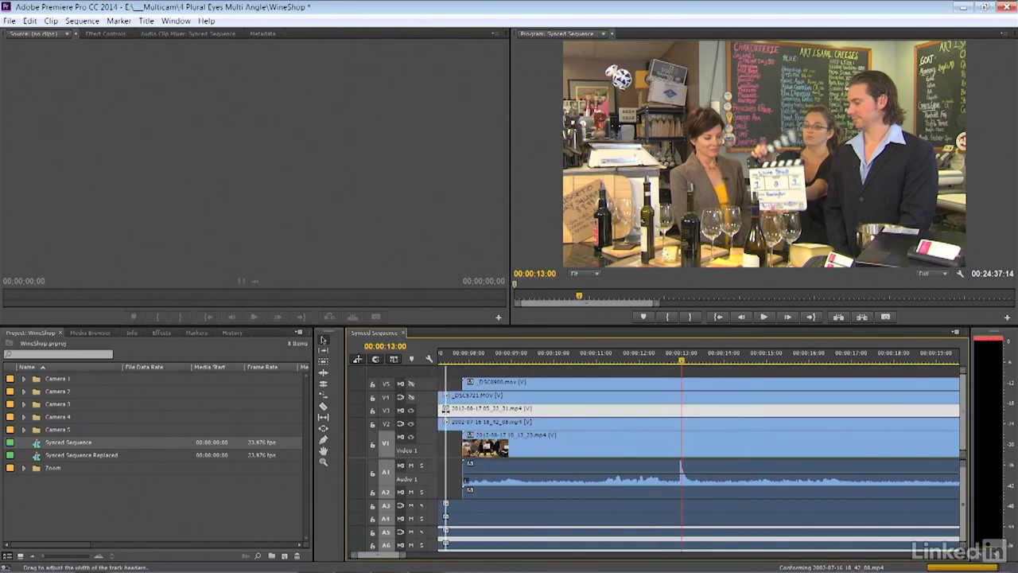
pyautogui.scroll(1, 450, 417)
pyautogui.press('space')
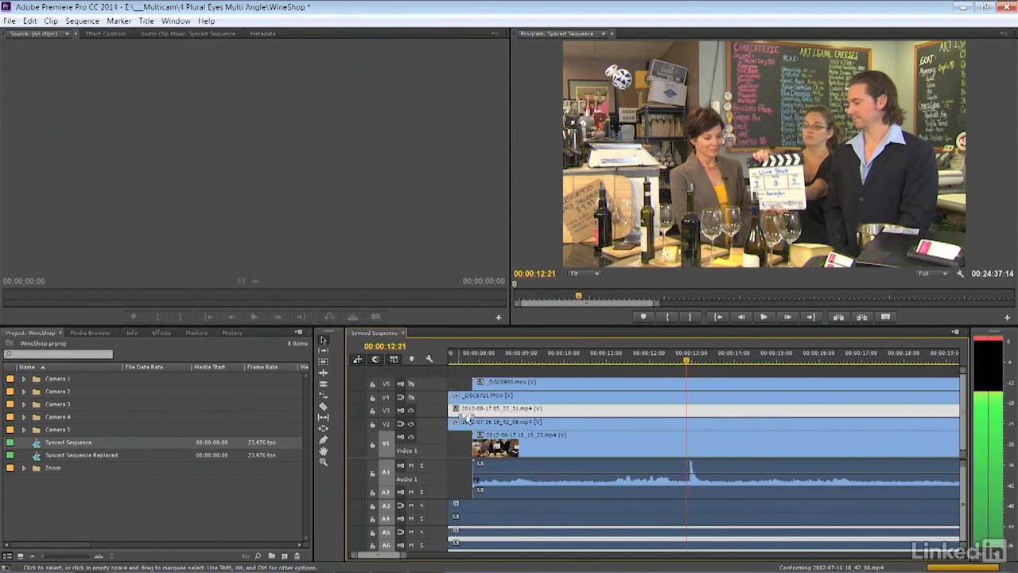
pyautogui.press('space')
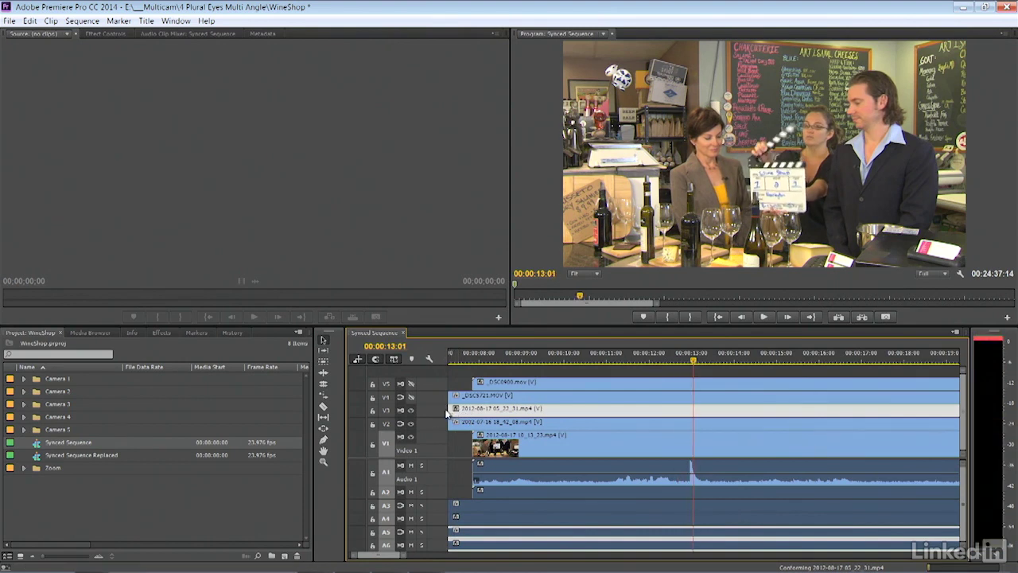
pyautogui.moveTo(447, 408)
pyautogui.mouseDown()
pyautogui.moveTo(475, 408)
pyautogui.moveTo(438, 408)
pyautogui.mouseUp()
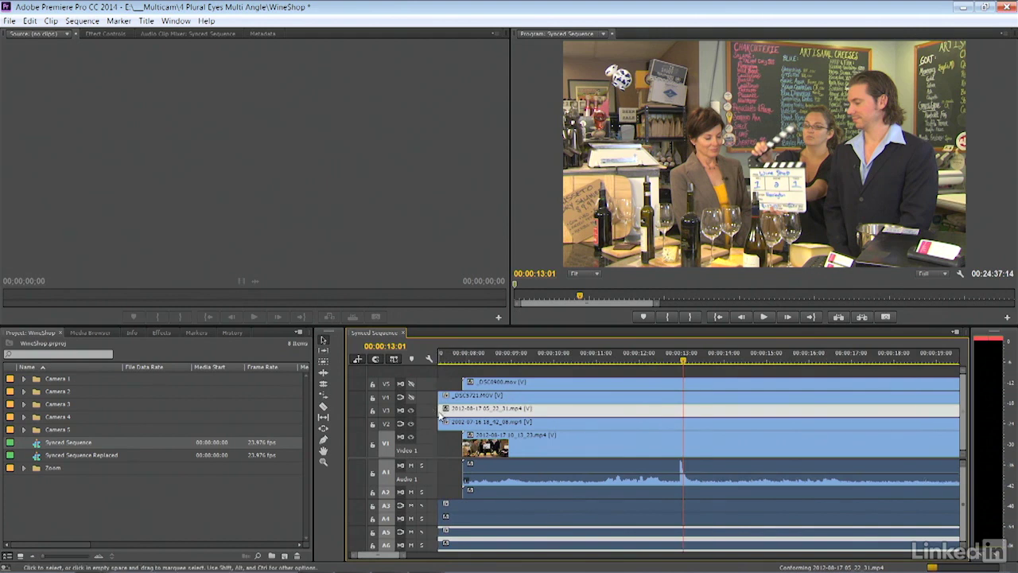
# Cut the V2, V3 and V4 clips with the Razor just after 00:00:08:00 and delete the pieces before the cuts.
pyautogui.click(323, 406)
pyautogui.click(481, 422)
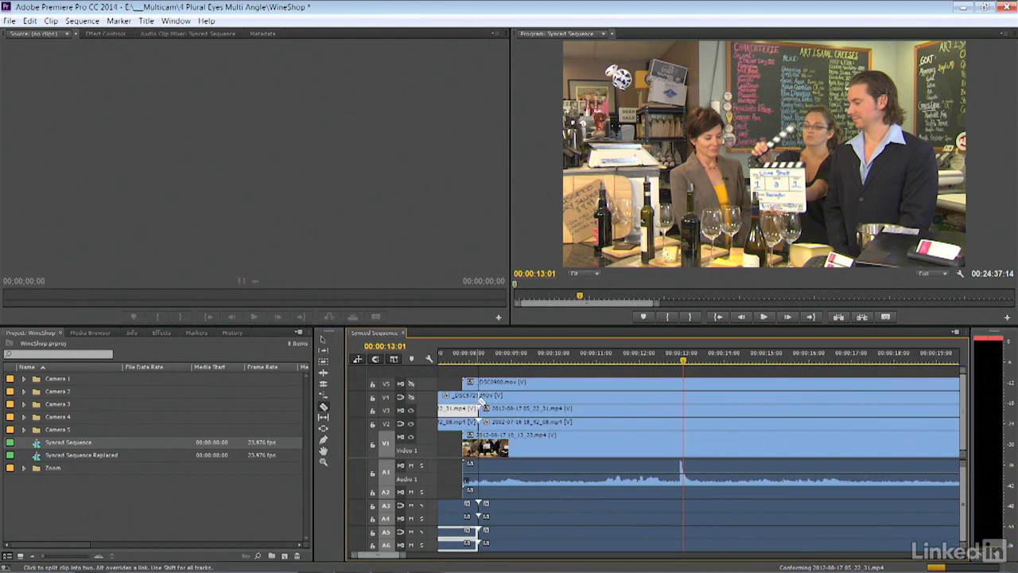
pyautogui.click(323, 340)
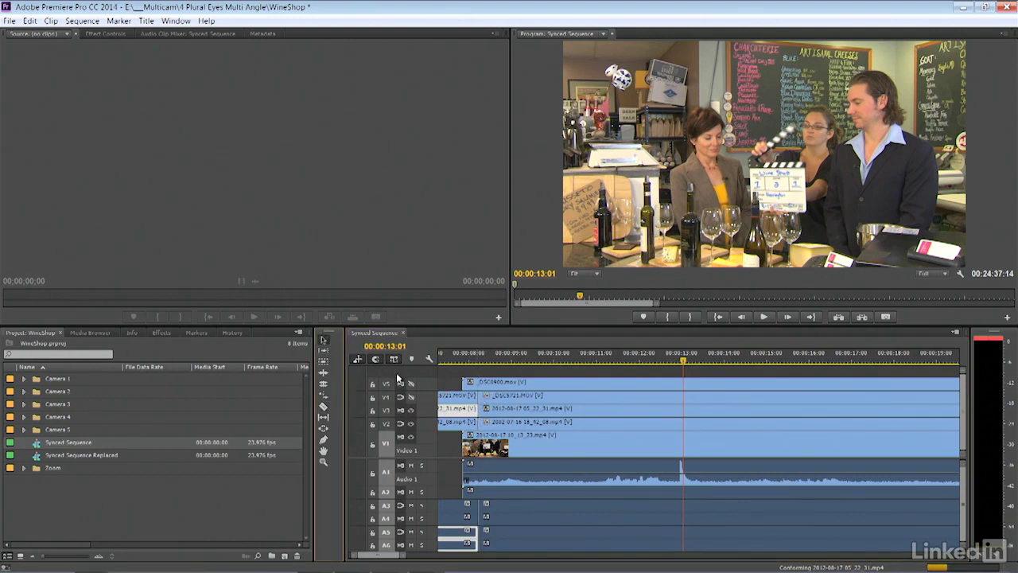
pyautogui.click(450, 422)
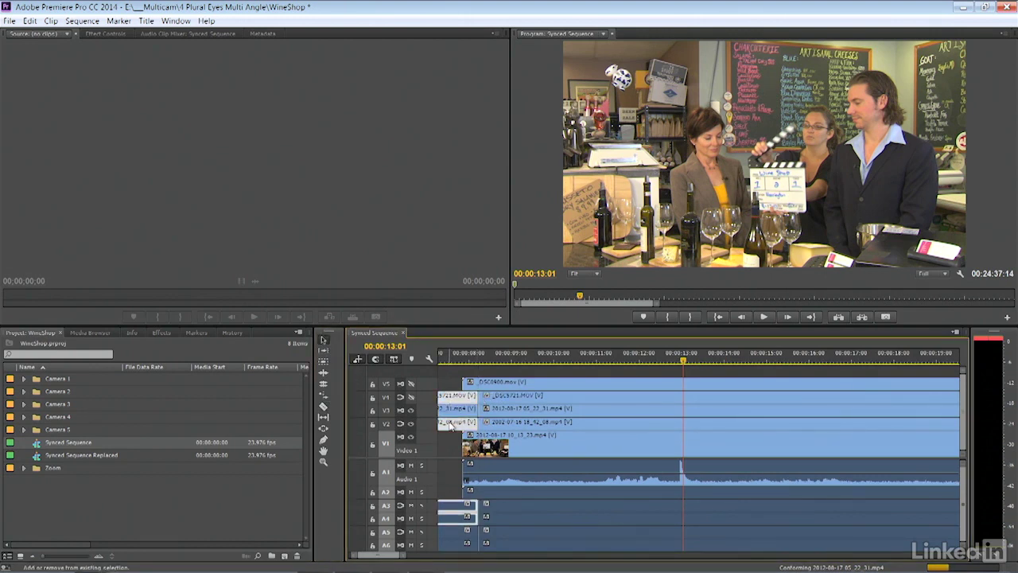
pyautogui.keyDown('shift'); pyautogui.click(450, 411); pyautogui.keyUp('shift')
pyautogui.press('Delete')
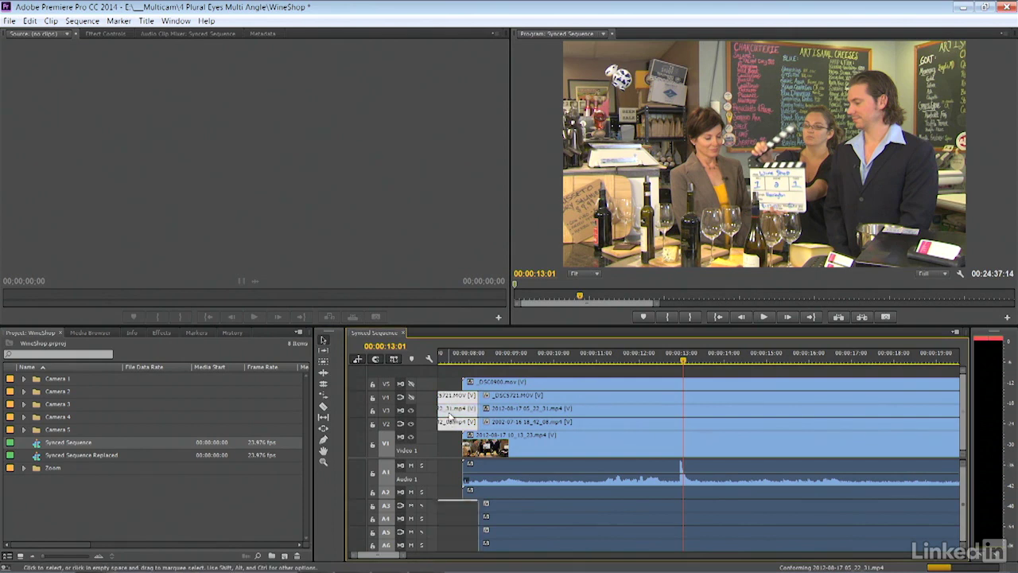
# Move back to 00:00:12:22 and briefly show V5 at the clap to compare its picture with V3.
pyautogui.press('Left')
pyautogui.press('Left')
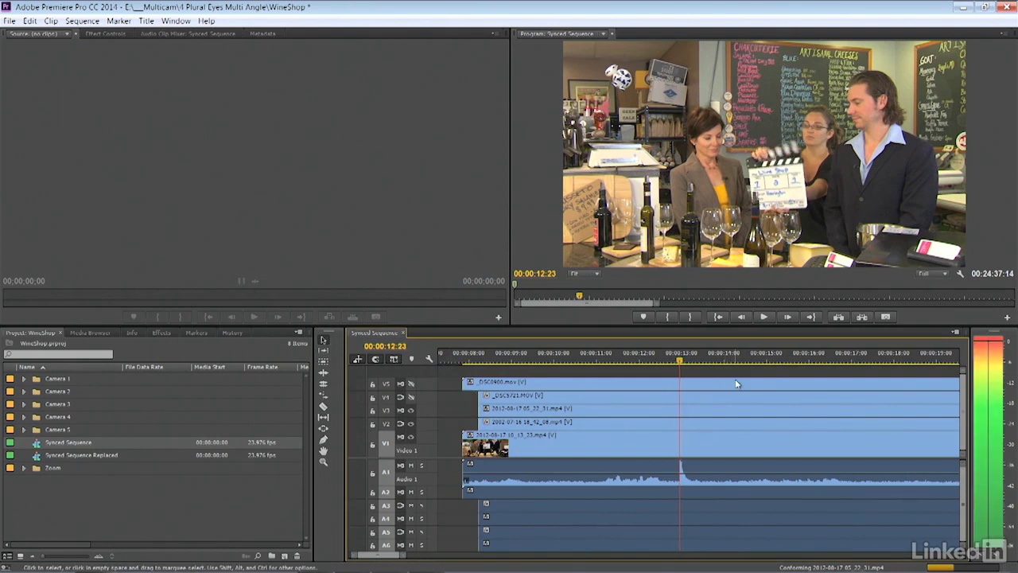
pyautogui.click(411, 383)
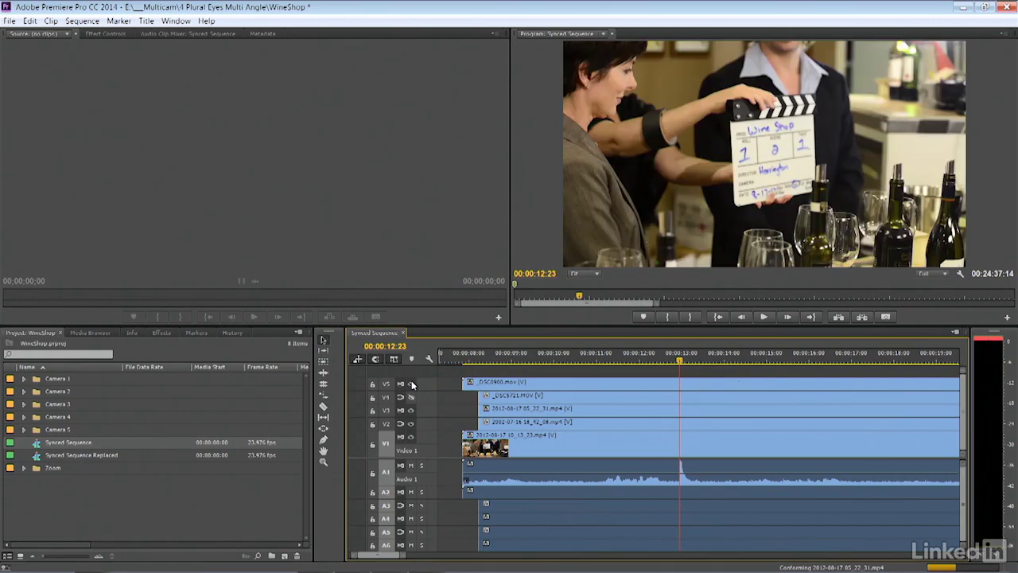
pyautogui.click(411, 383)
pyautogui.press('Left')
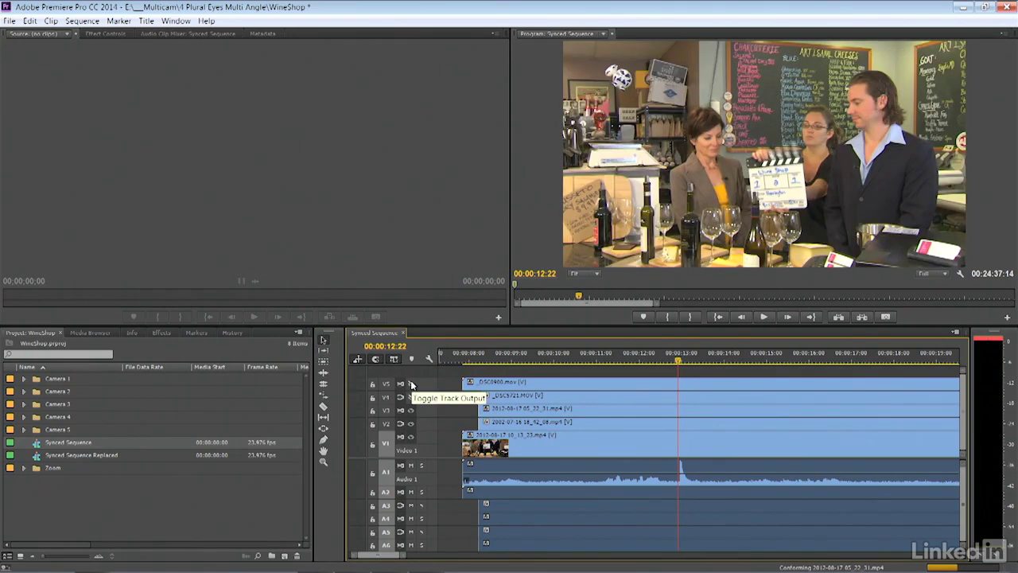
# Show V5, step forward frame by frame to 00:00:13:11, and hide V5 again to compare its slate with the V3 picture.
pyautogui.click(411, 384)
pyautogui.press('Right')
pyautogui.press('Right')
pyautogui.press('Right')
pyautogui.press('Right')
pyautogui.press('Right')
pyautogui.press('Right')
pyautogui.press('Right')
pyautogui.press('Right')
pyautogui.press('Right')
pyautogui.press('Right')
pyautogui.press('Right')
pyautogui.press('Right')
pyautogui.press('Right')
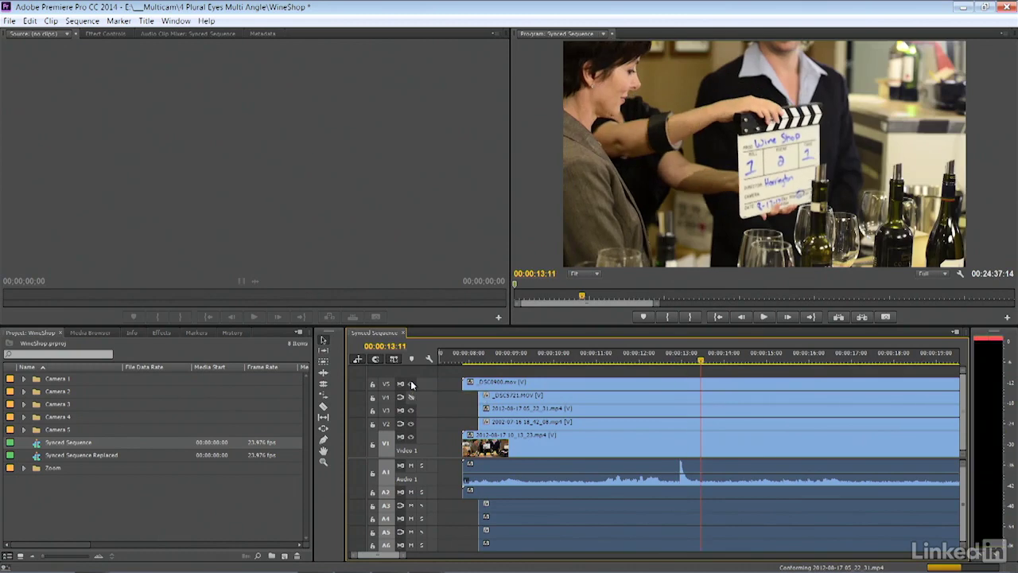
pyautogui.click(411, 384)
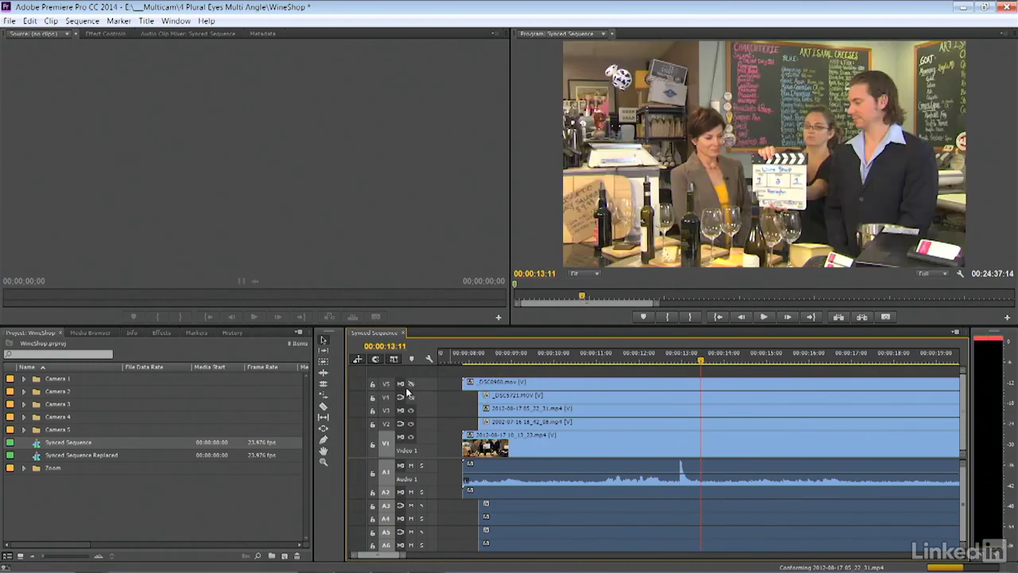
# Turn on the V4 track output and play through the slate clap from just before the audio spike.
pyautogui.click(410, 397)
pyautogui.click(676, 360)
pyautogui.press('space')
pyautogui.press('space')
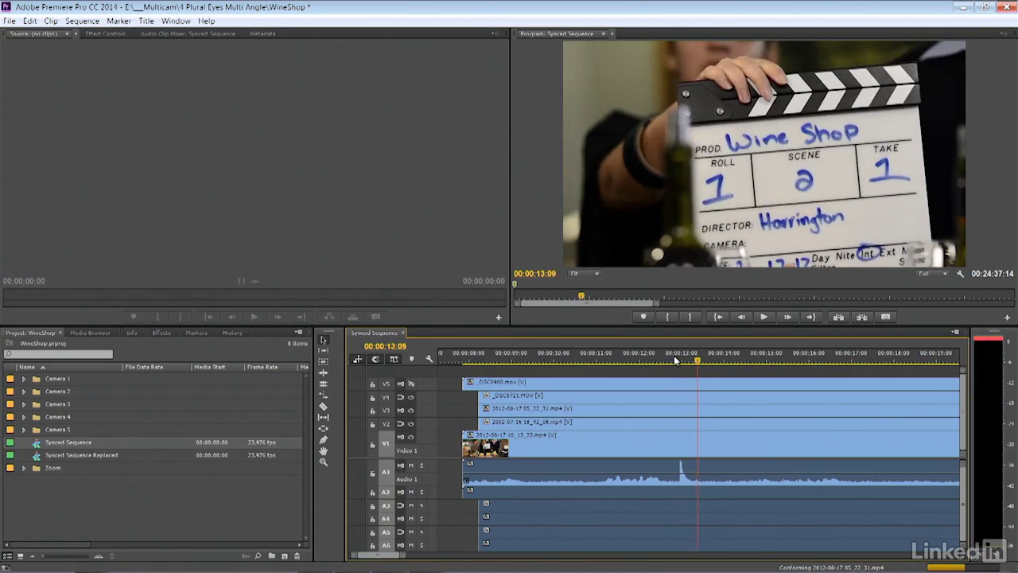
# Hide V4, replay the clap on V3, and park the playhead on the audio spike at 00:00:13:00.
pyautogui.click(410, 397)
pyautogui.click(674, 359)
pyautogui.press('space')
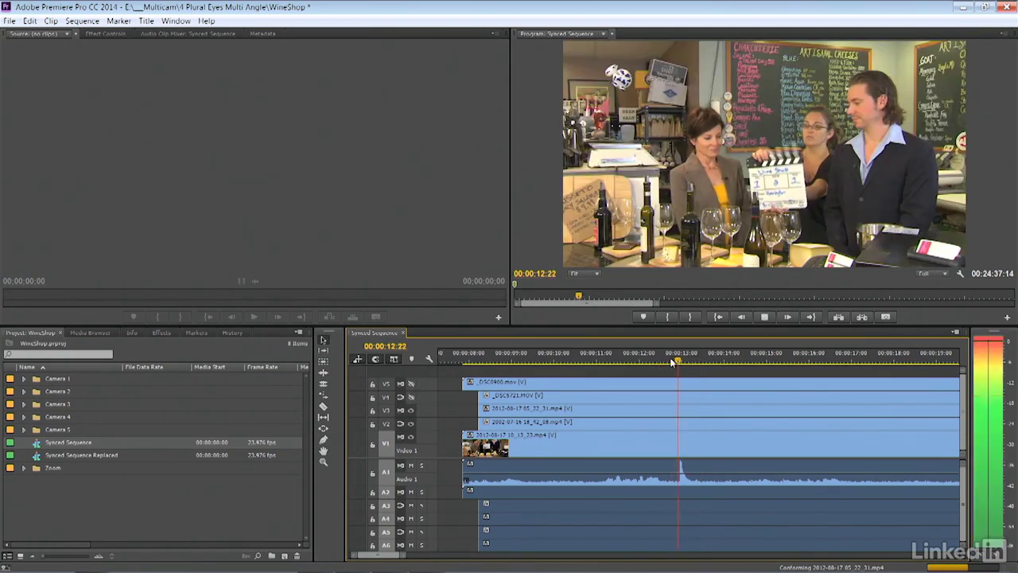
pyautogui.press('space')
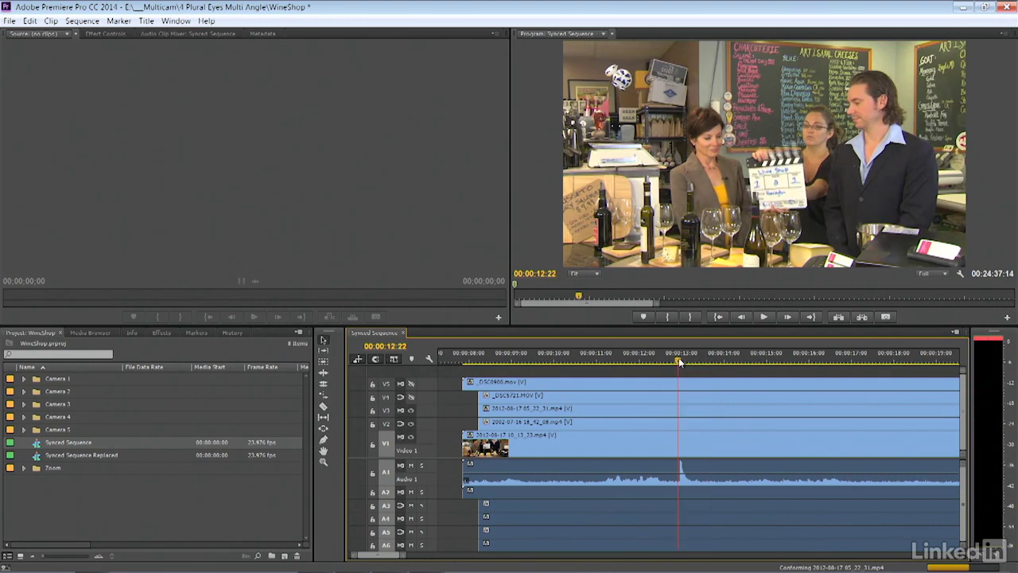
pyautogui.moveTo(678, 362); pyautogui.dragTo(680, 362)
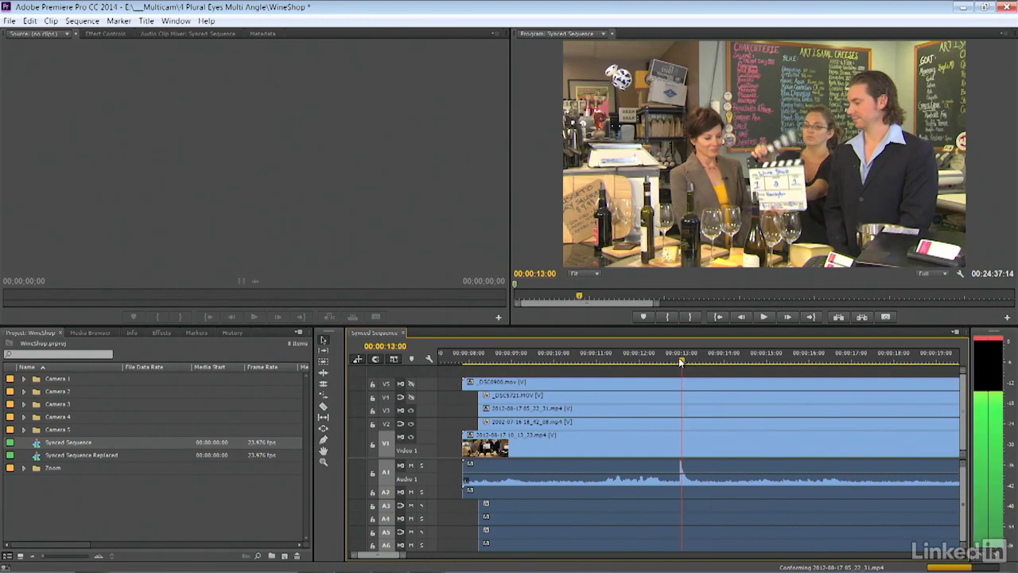
pyautogui.click(590, 413)
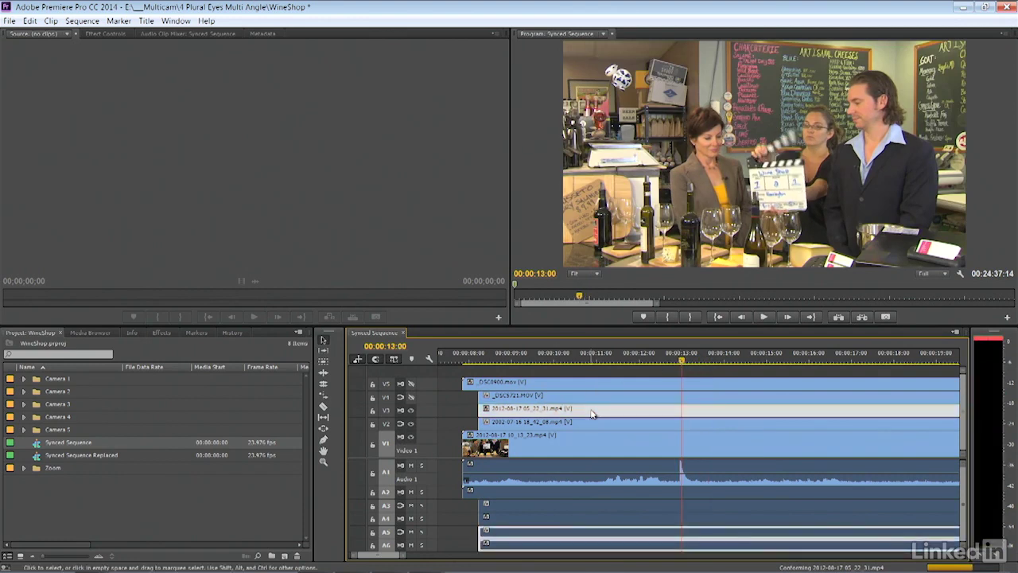
pyautogui.hotkey('alt', 'Left')
pyautogui.hotkey('alt', 'Left')
pyautogui.hotkey('alt', 'Left')
pyautogui.hotkey('alt', 'Left')
pyautogui.hotkey('alt', 'Left')
pyautogui.hotkey('alt', 'Left')
pyautogui.hotkey('alt', 'Left')
pyautogui.hotkey('alt', 'Left')
pyautogui.hotkey('alt', 'Left')
pyautogui.hotkey('alt', 'Left')
pyautogui.hotkey('alt', 'Left')
pyautogui.hotkey('alt', 'Left')
pyautogui.hotkey('alt', 'Left')
pyautogui.hotkey('alt', 'Right')
pyautogui.hotkey('alt', 'Right')
pyautogui.hotkey('alt', 'Right')
pyautogui.hotkey('alt', 'Right')
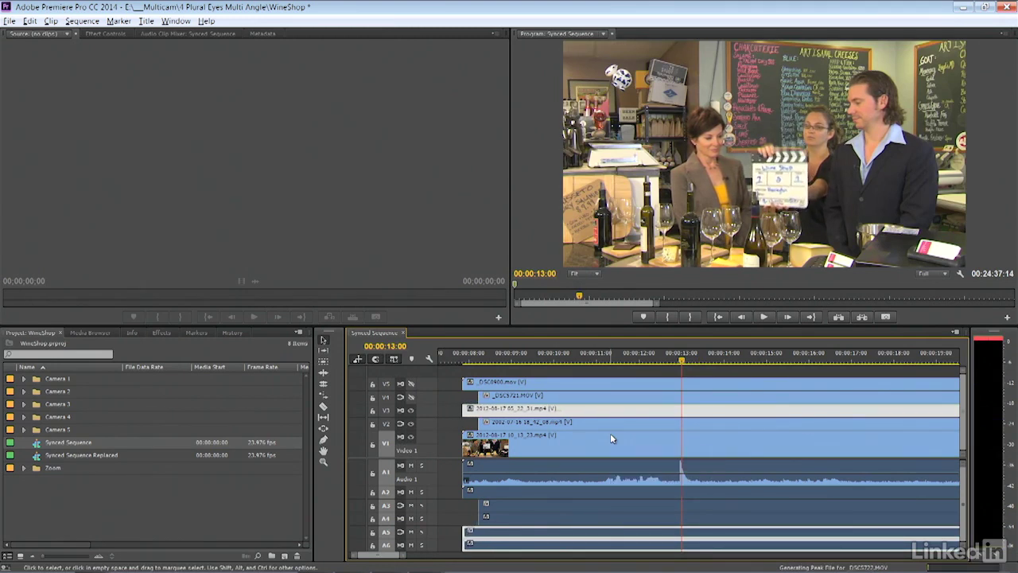
# Play from 00:00:12:00 through the slate clap to check the sync of the nudged V3 clip.
pyautogui.click(640, 359)
pyautogui.press('space')
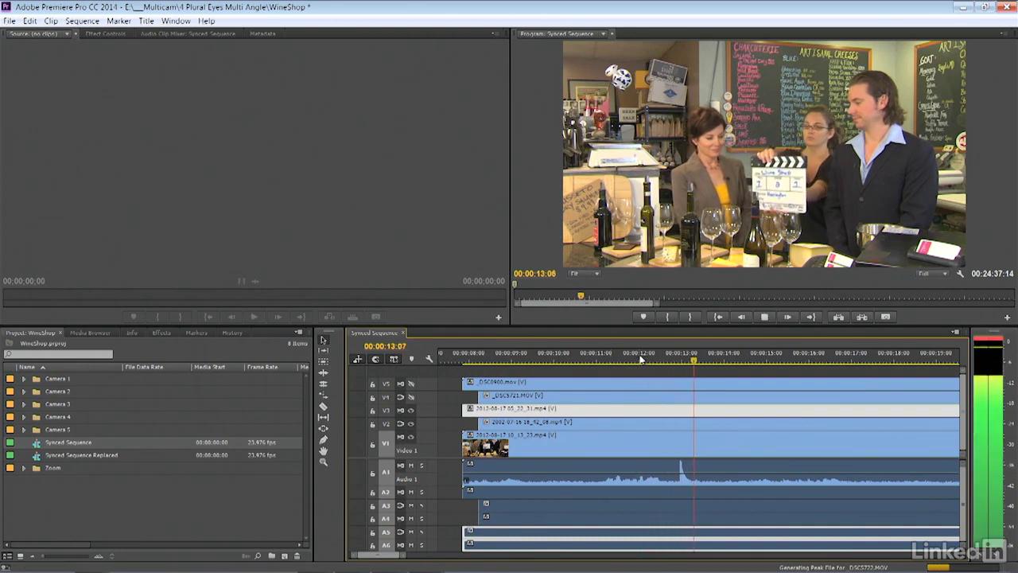
pyautogui.press('space')
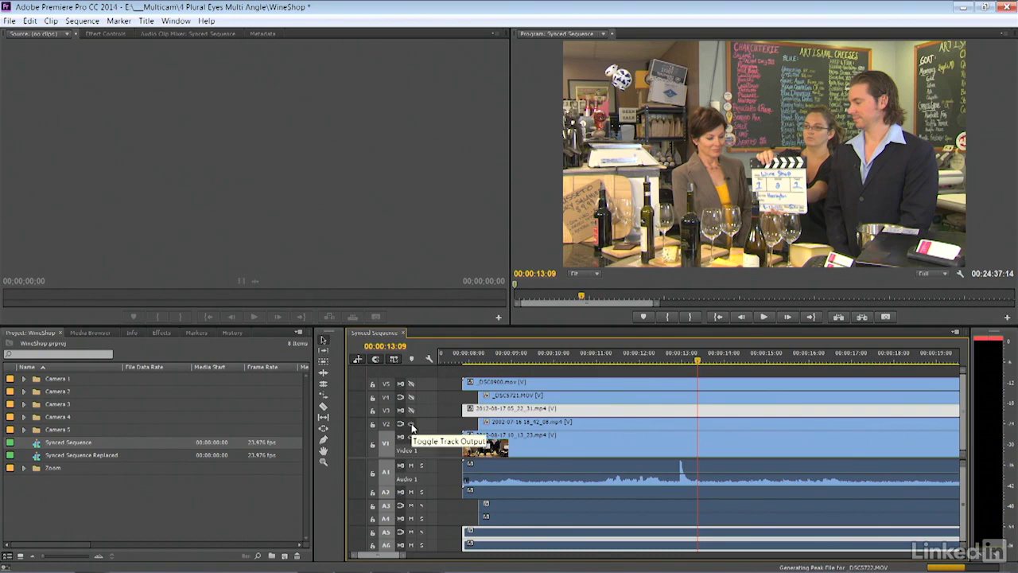
pyautogui.click(642, 361)
pyautogui.press('space')
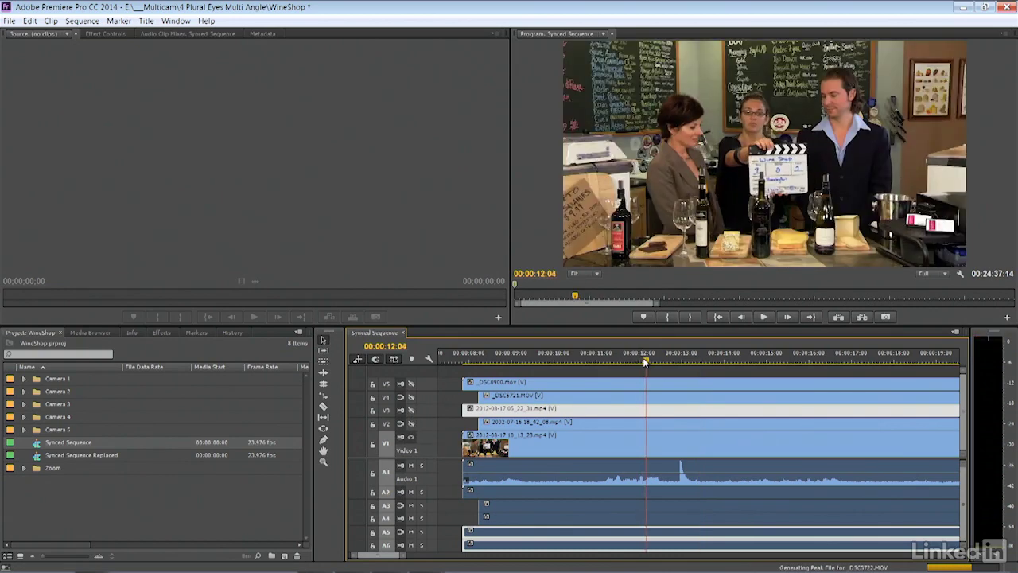
pyautogui.press('space')
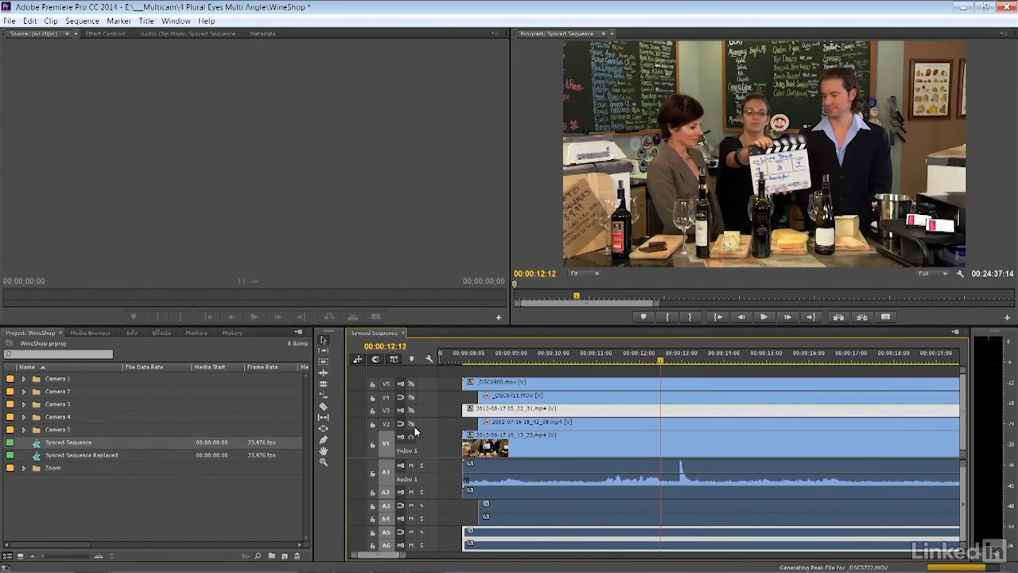
# Play the V2 angle from 00:00:12:04 through the slate clap and step back to the audio spike at 00:00:12:22.
pyautogui.click(649, 356)
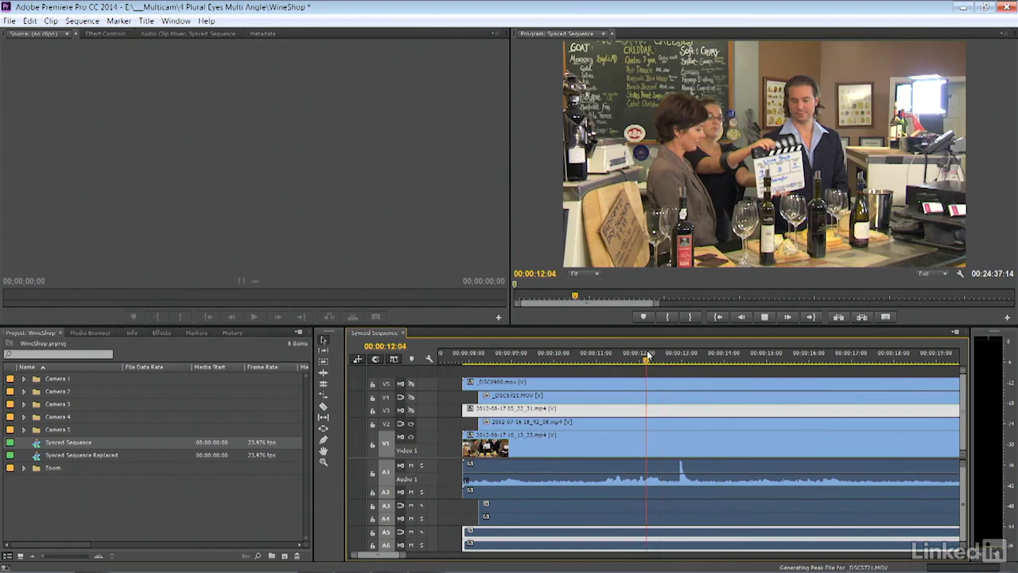
pyautogui.press('space')
pyautogui.press('space')
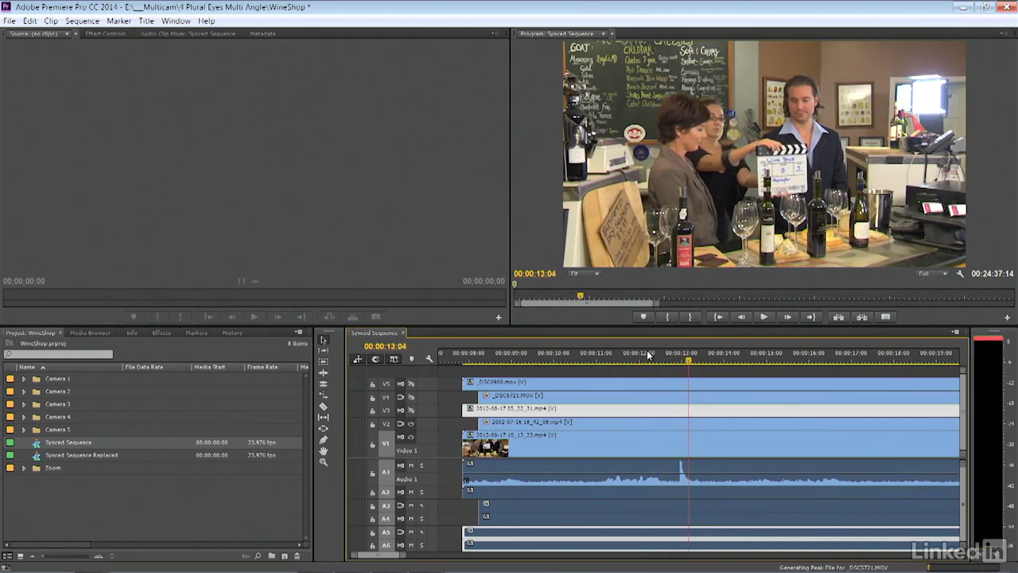
pyautogui.press('Left')
pyautogui.press('Left')
pyautogui.press('Left')
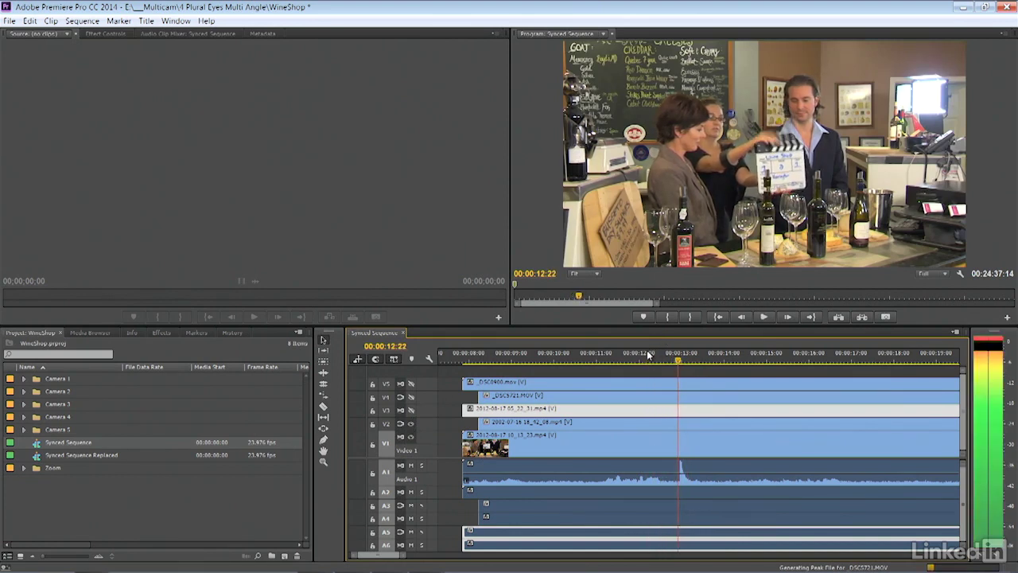
# Hide V2 and step frame by frame through the slate clap on V1 up to 00:00:13:08.
pyautogui.click(411, 426)
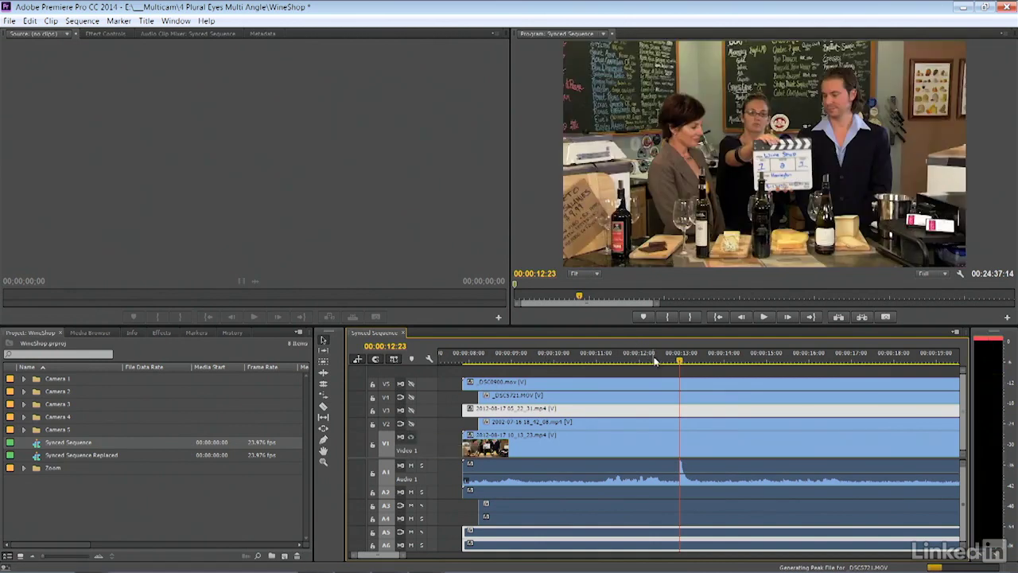
pyautogui.press('Right')
pyautogui.press('Right')
pyautogui.press('Right')
pyautogui.press('Right')
pyautogui.press('Right')
pyautogui.press('Right')
pyautogui.press('Right')
pyautogui.press('Right')
pyautogui.press('Right')
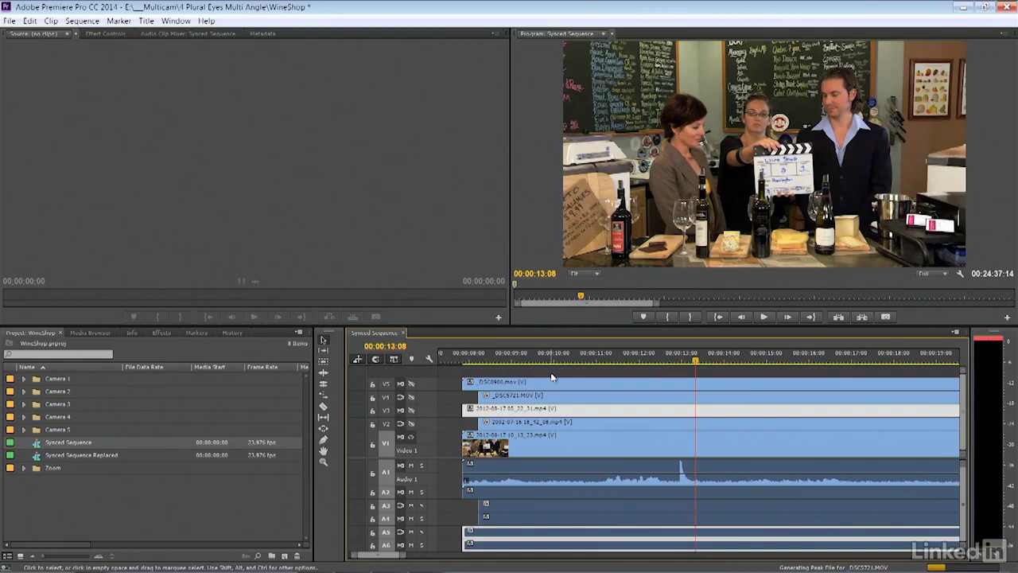
# Turn the track outputs of V2, V3, V4 and V5 back on.
pyautogui.click(411, 424)
pyautogui.click(411, 411)
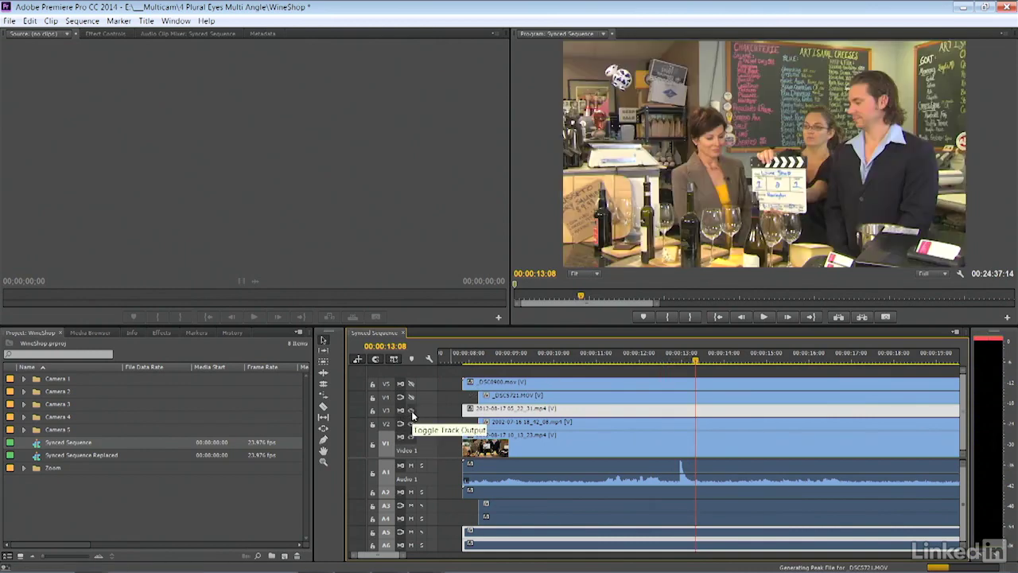
pyautogui.click(410, 396)
pyautogui.click(410, 396)
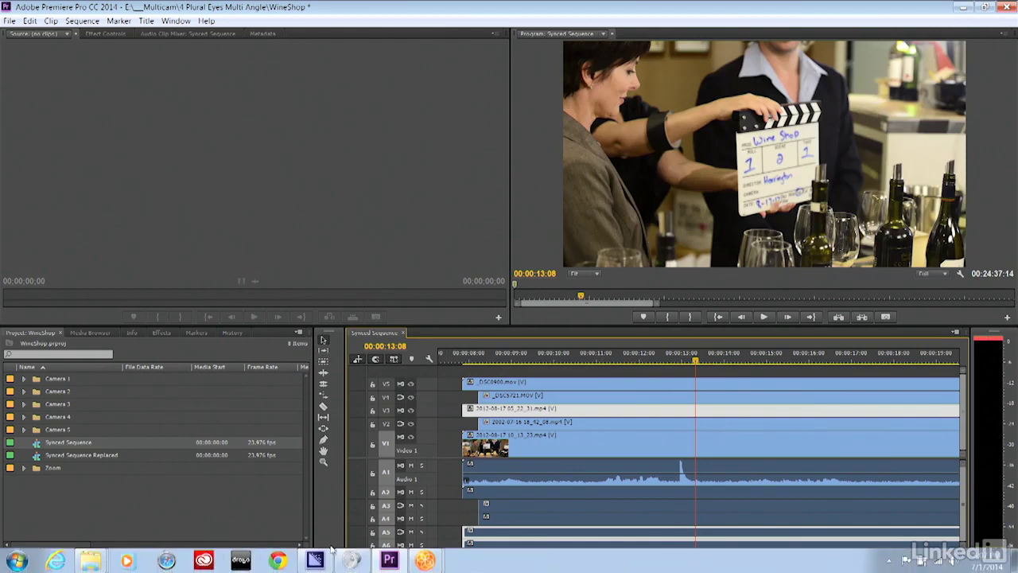
# Switch to PluralEyes 3 and change its preview to the 2-Up layout for comparing two cameras.
pyautogui.click(421, 562)
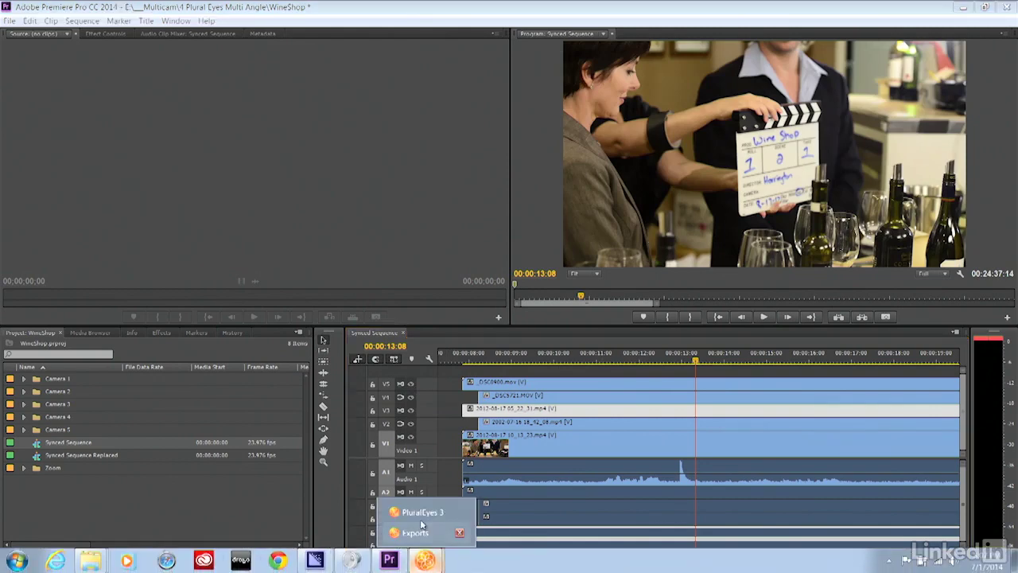
pyautogui.click(422, 529)
pyautogui.click(244, 430)
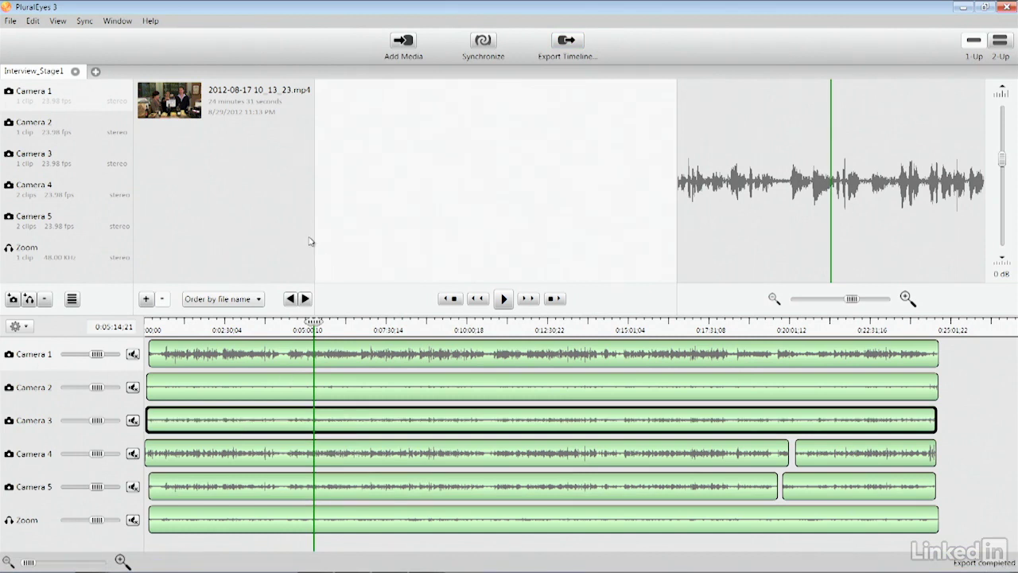
pyautogui.click(1001, 42)
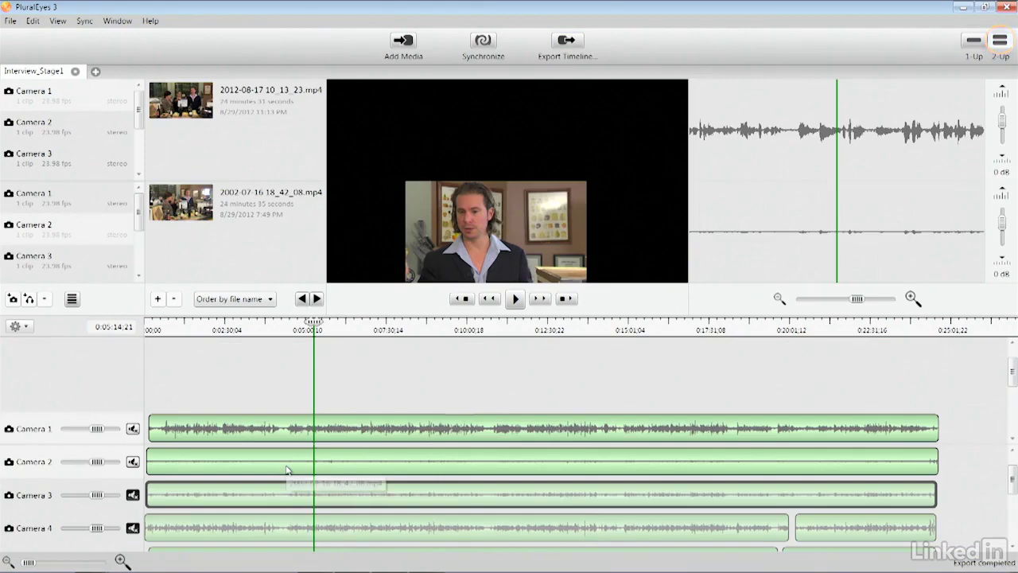